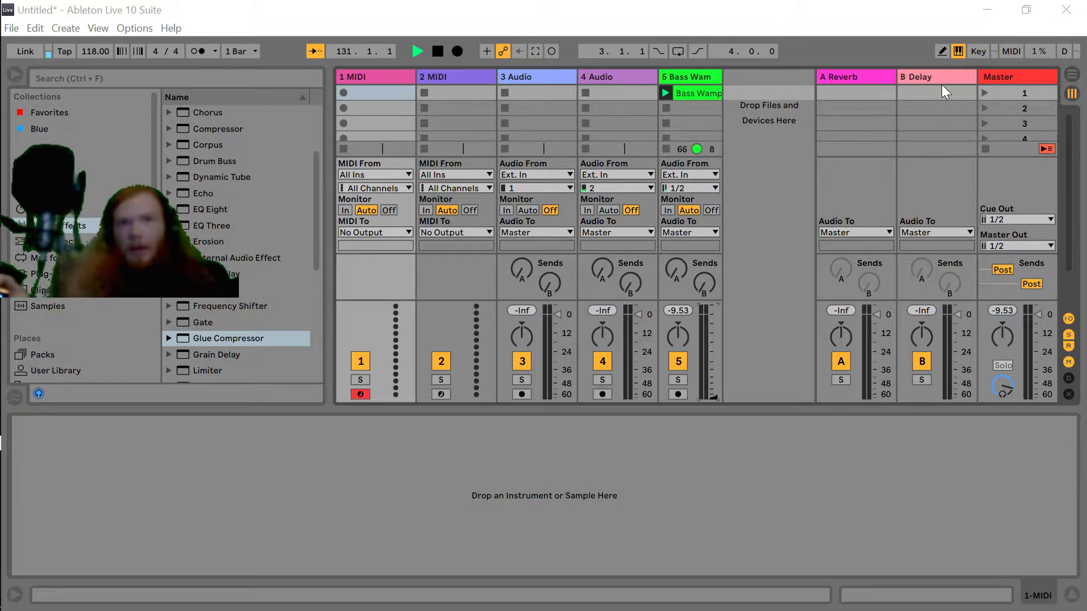
Raise the bass track's volume to -12.0 dB, then lower its fader all the way down.
{"action": "left_click_drag", "start_coordinate": [712, 399], "coordinate": [713, 366]}
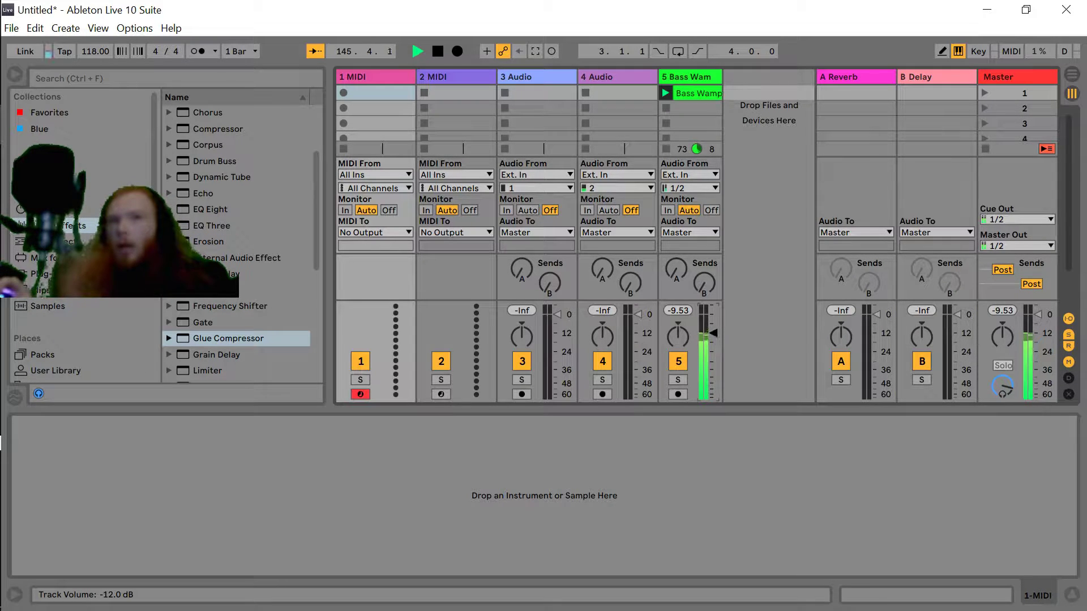
{"action": "left_click_drag", "start_coordinate": [713, 333], "coordinate": [715, 402]}
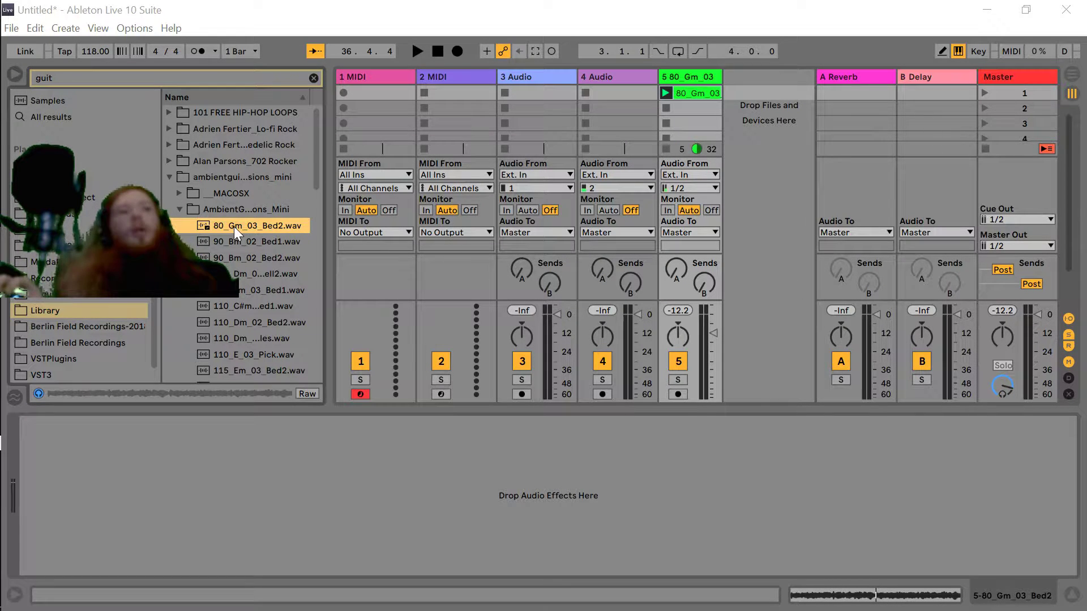
Select the track holding the 80_Gm_03_Bed2.wav guitar clip and start playback.
{"action": "left_click_drag", "start_coordinate": [234, 228], "coordinate": [731, 64]}
{"action": "left_click_drag", "start_coordinate": [687, 94], "coordinate": [687, 95]}
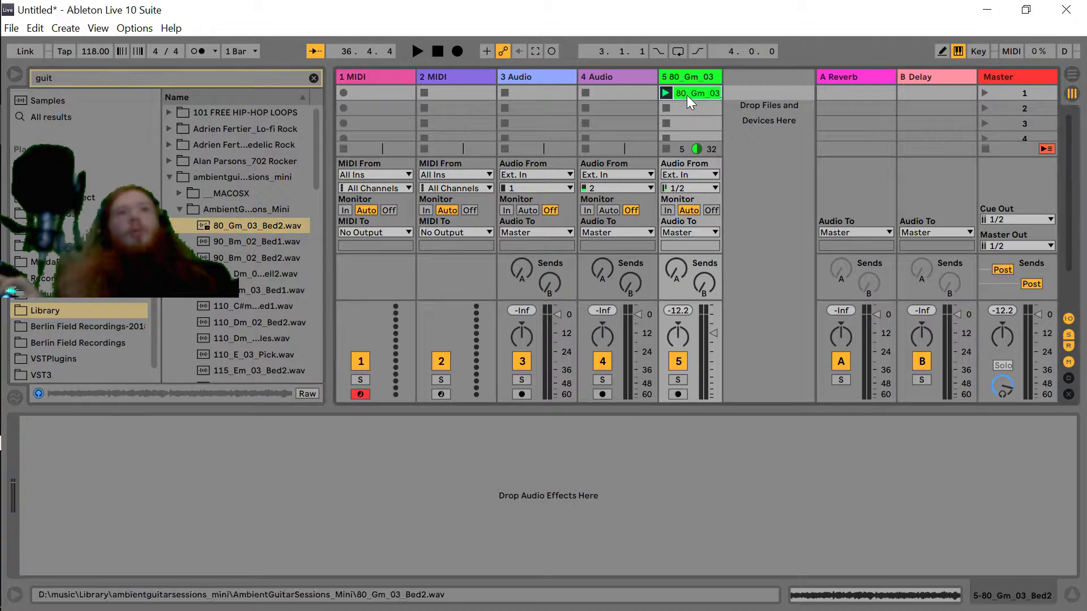
{"action": "left_click", "coordinate": [685, 80]}
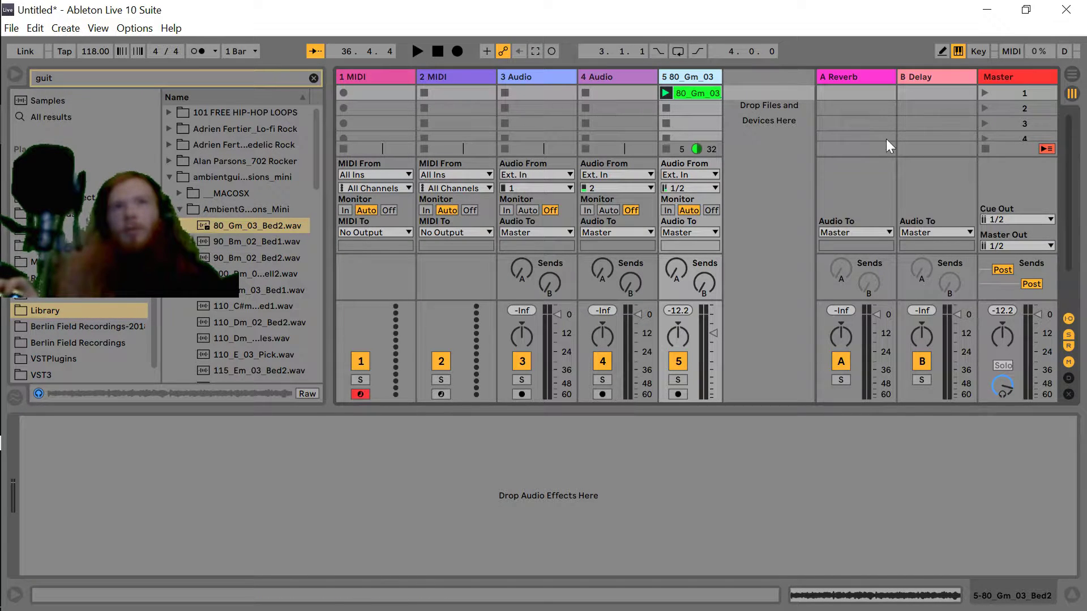
{"action": "left_click", "coordinate": [417, 51]}
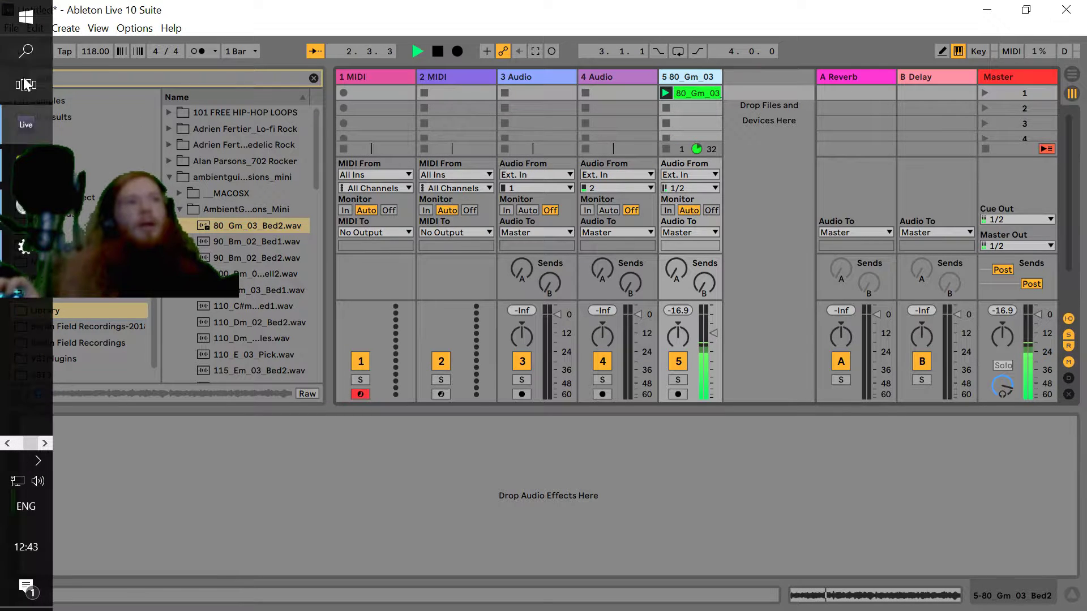
Browse the audio effects with the search text cleared and add Gate to the 80_Gm_03 guitar track.
{"action": "left_click", "coordinate": [13, 70]}
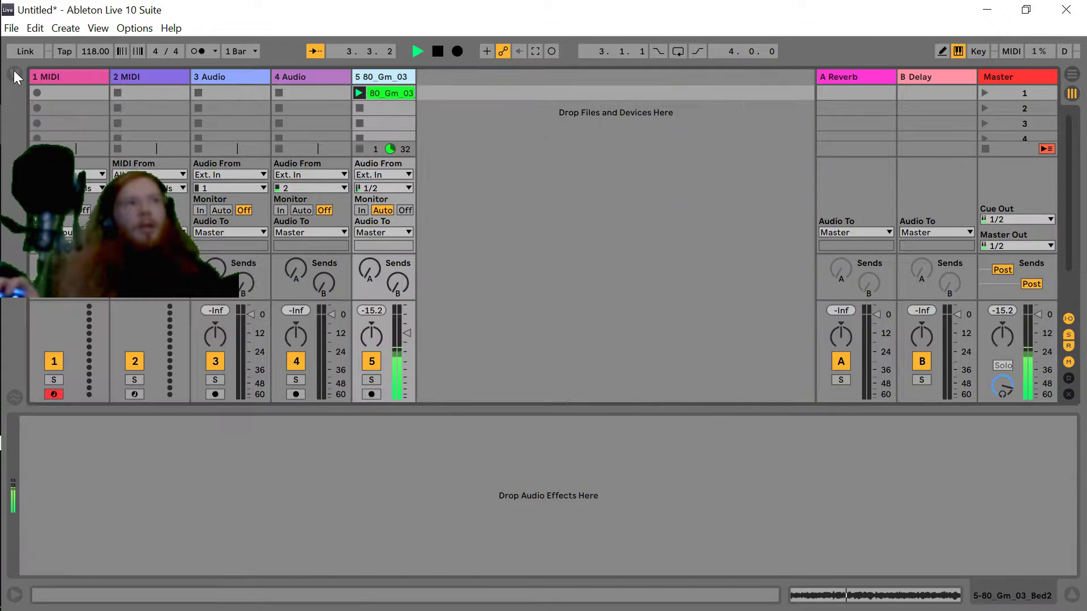
{"action": "left_click", "coordinate": [13, 70]}
{"action": "scroll", "coordinate": [6, 119], "scroll_direction": "up", "scroll_amount": 4}
{"action": "scroll", "coordinate": [5, 119], "scroll_direction": "up", "scroll_amount": 4}
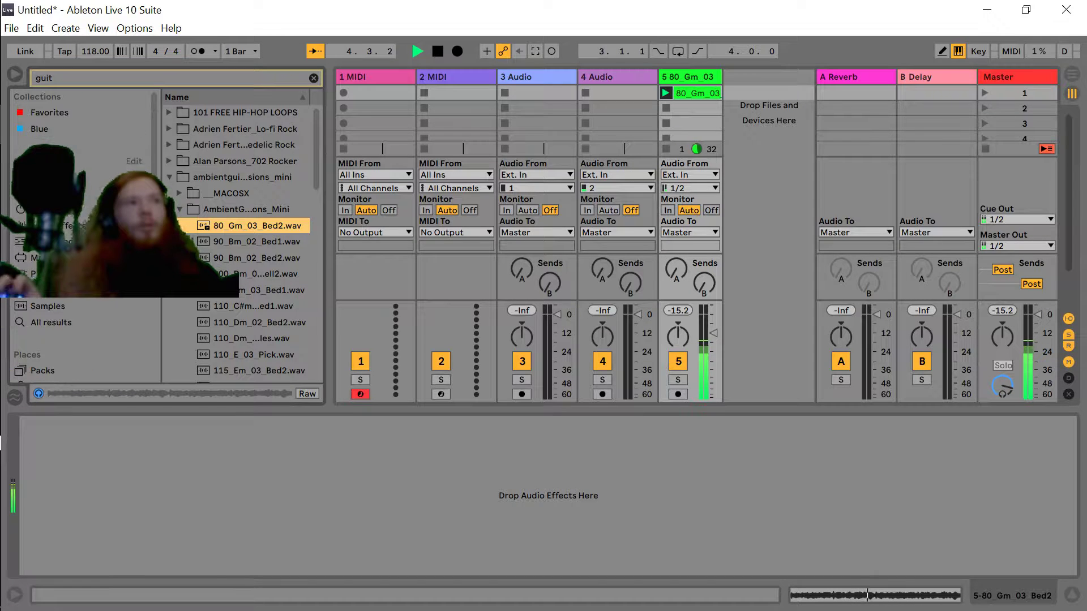
{"action": "left_click", "coordinate": [56, 225]}
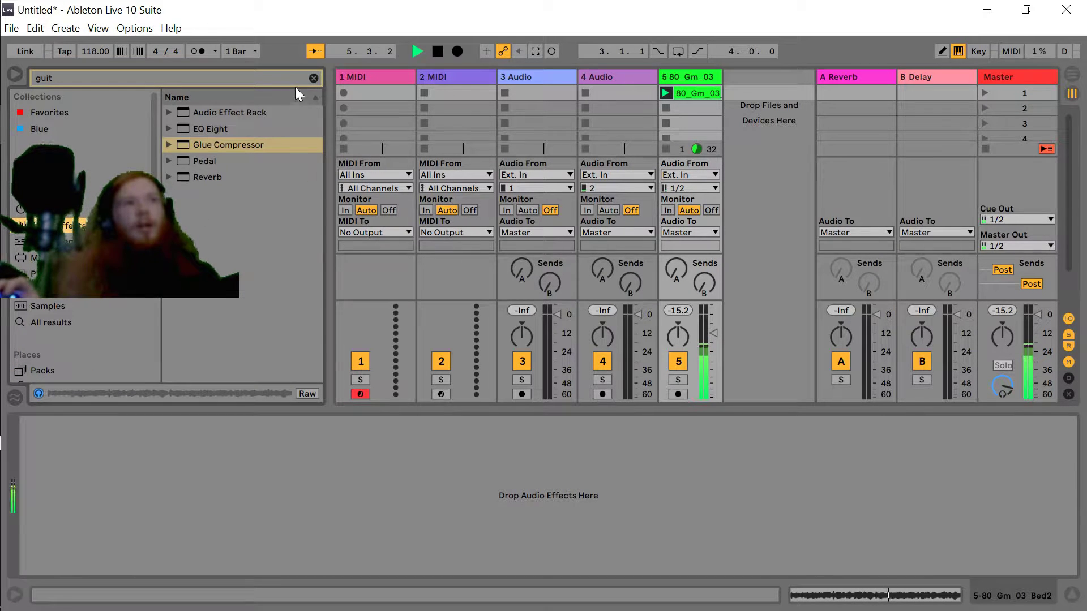
{"action": "left_click", "coordinate": [314, 79]}
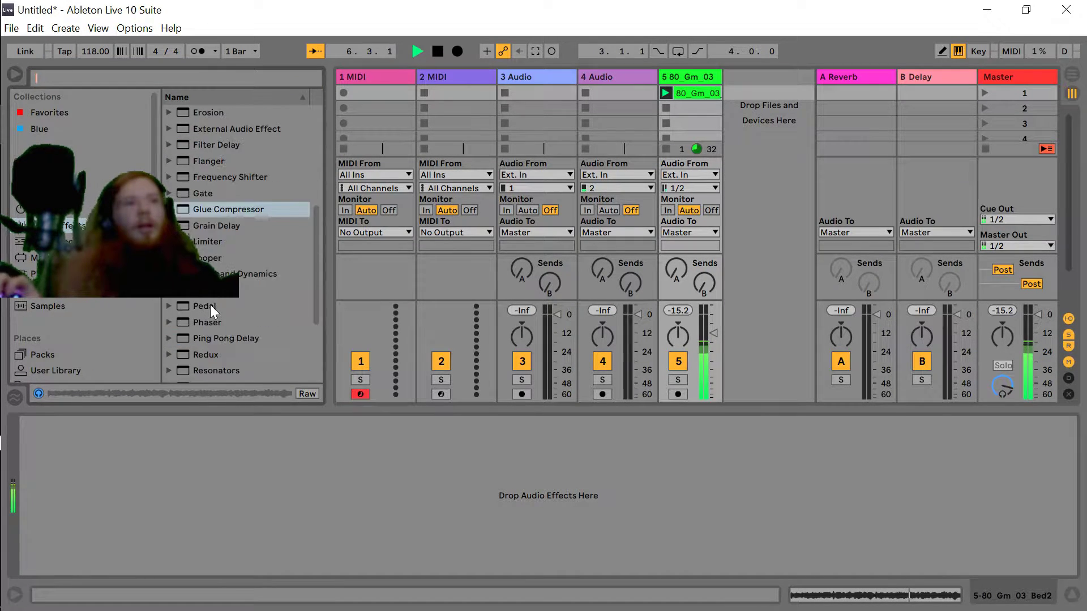
{"action": "scroll", "coordinate": [210, 308], "scroll_direction": "up", "scroll_amount": 1}
{"action": "left_click", "coordinate": [196, 226]}
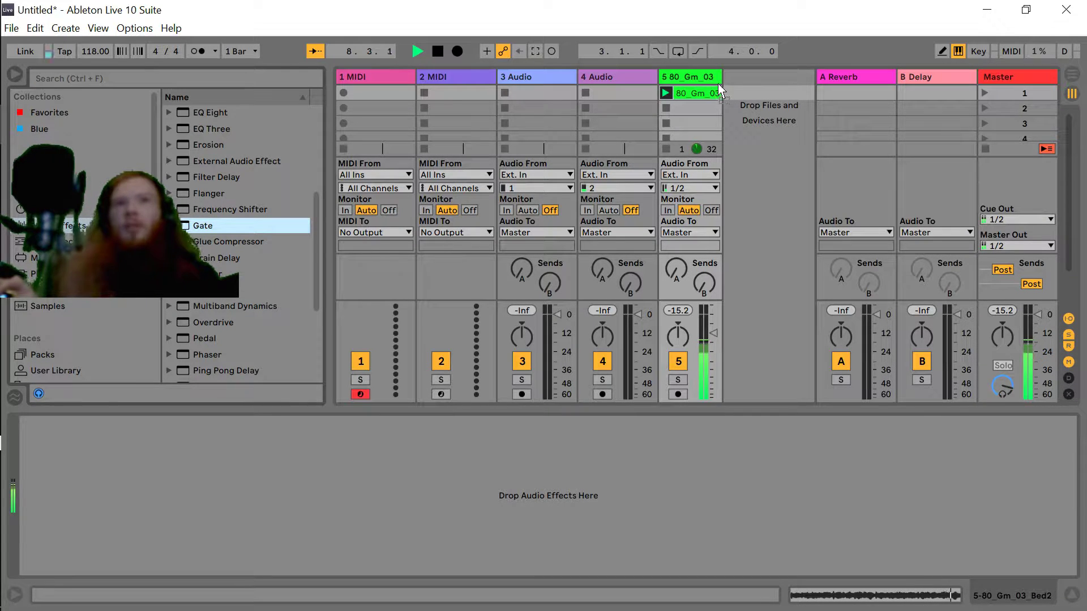
{"action": "key", "text": "Return"}
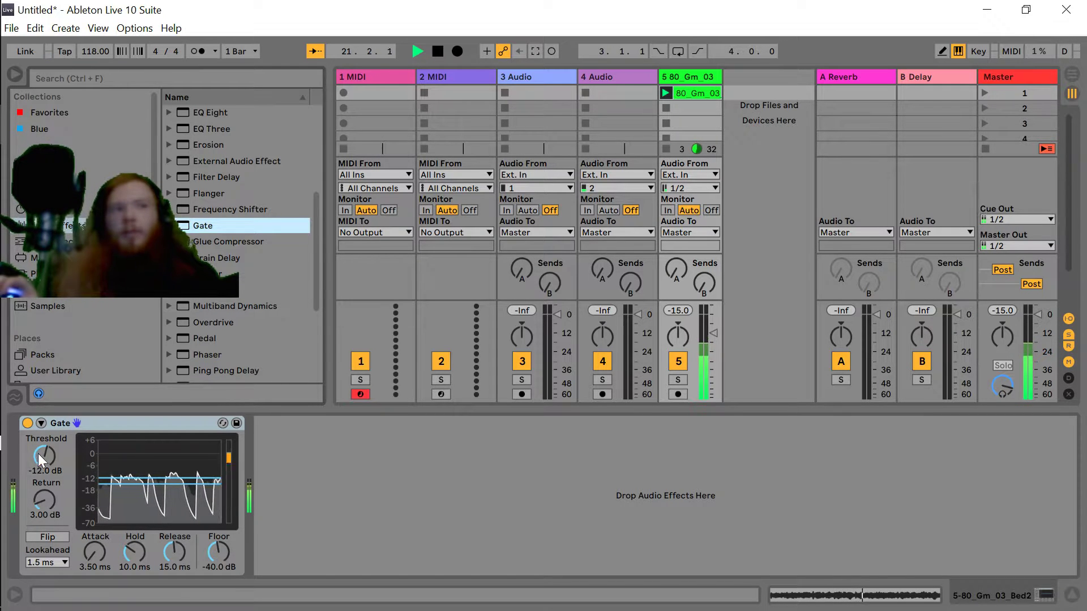
Set the Gate's Threshold to -14.3 dB and its Return to 0.00 dB.
{"action": "left_click_drag", "start_coordinate": [42, 457], "coordinate": [42, 509]}
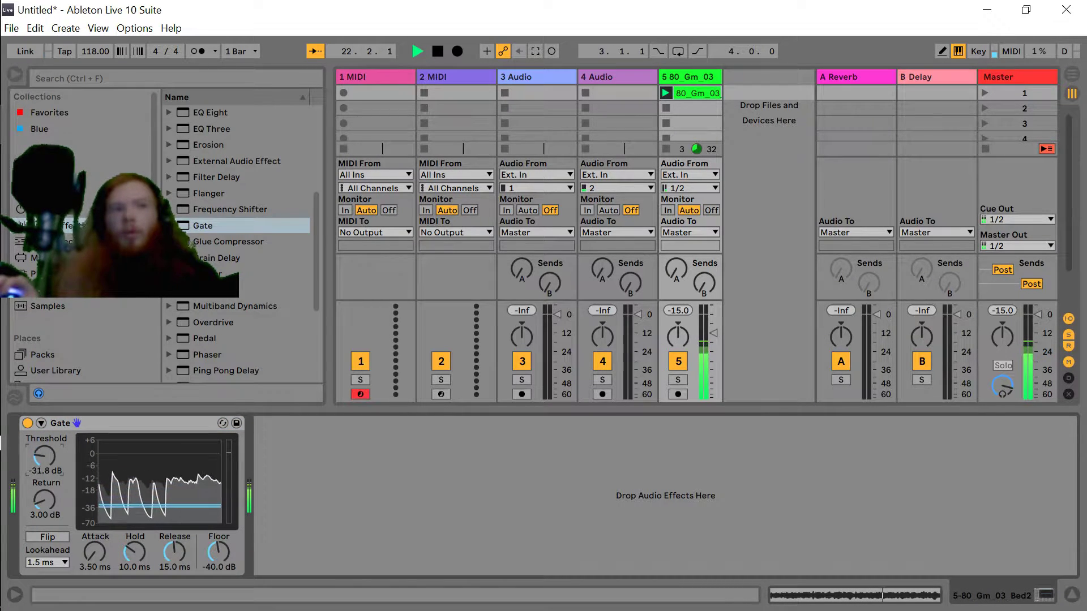
{"action": "left_click_drag", "start_coordinate": [45, 456], "coordinate": [45, 418]}
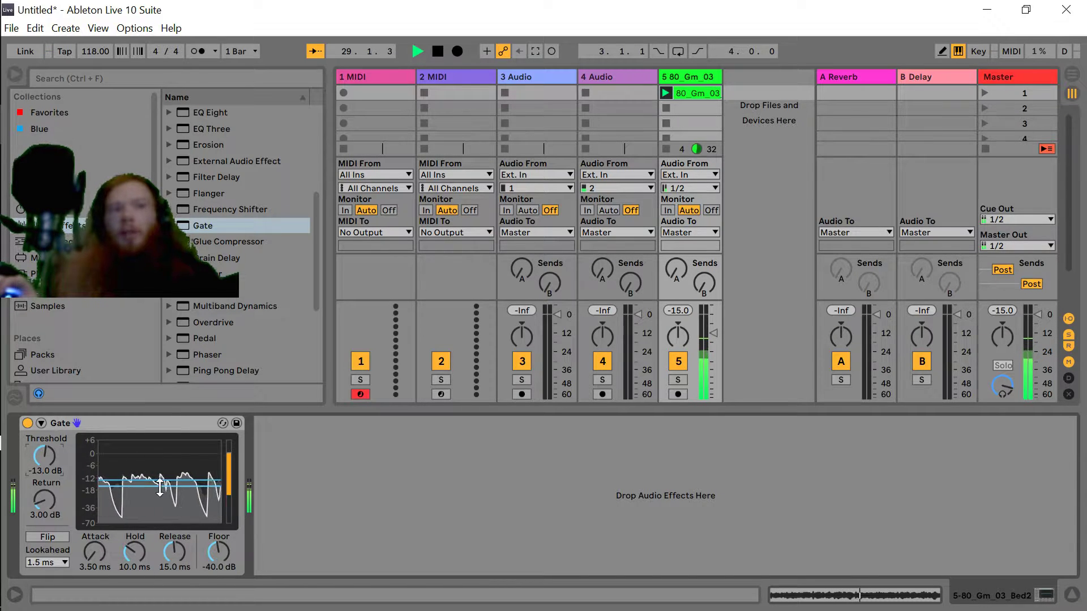
{"action": "left_click_drag", "start_coordinate": [43, 504], "coordinate": [43, 516]}
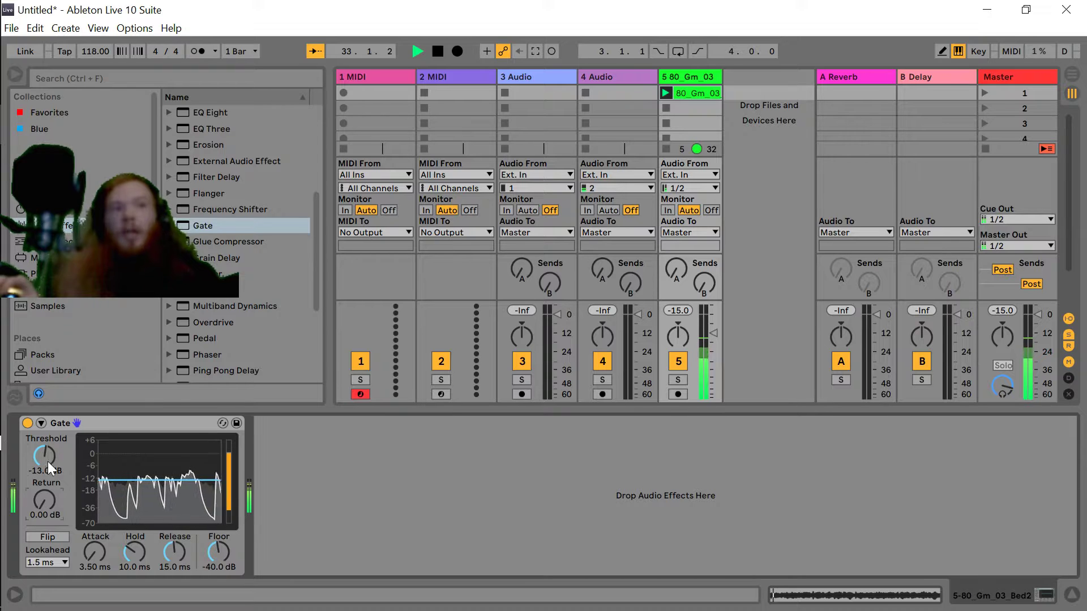
{"action": "left_click_drag", "start_coordinate": [48, 461], "coordinate": [47, 466]}
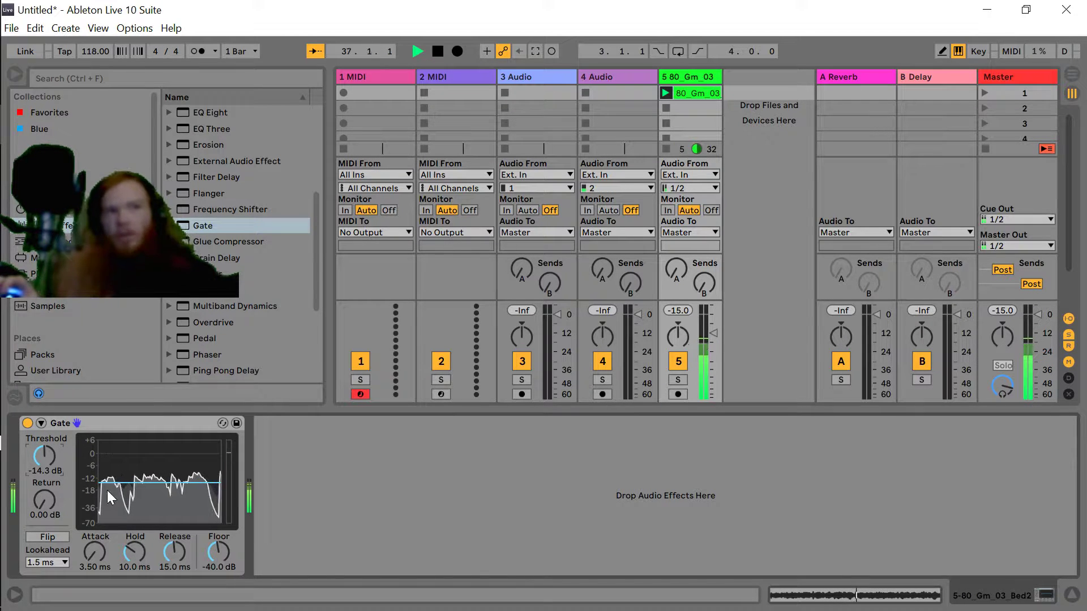
{"action": "left_click", "coordinate": [41, 503]}
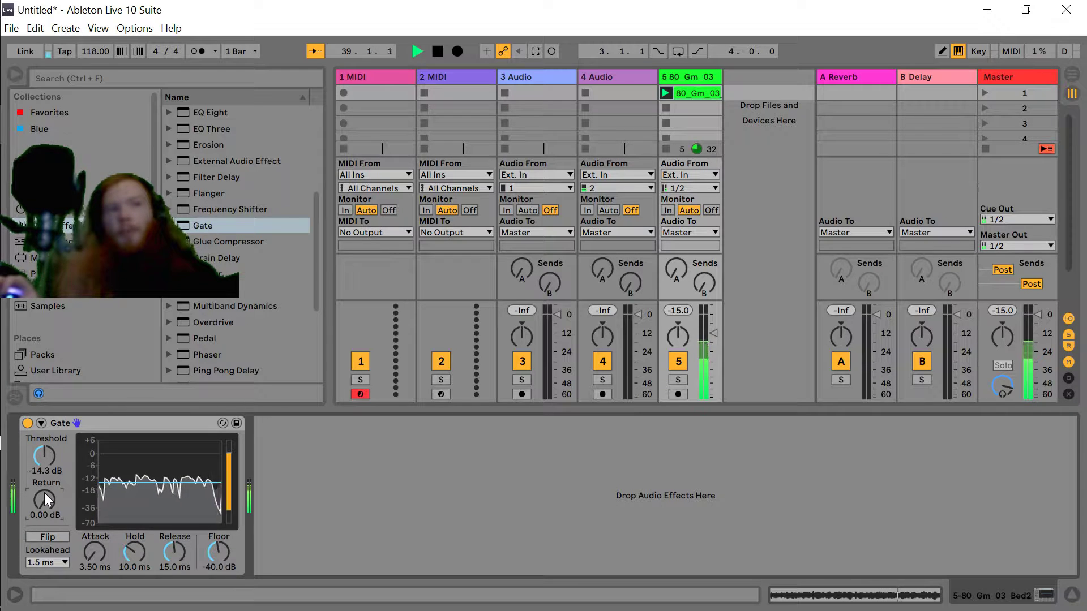
{"action": "mouse_move", "coordinate": [44, 492]}
{"action": "left_mouse_down"}
{"action": "mouse_move", "coordinate": [44, 479]}
{"action": "mouse_move", "coordinate": [43, 490]}
{"action": "left_mouse_up"}
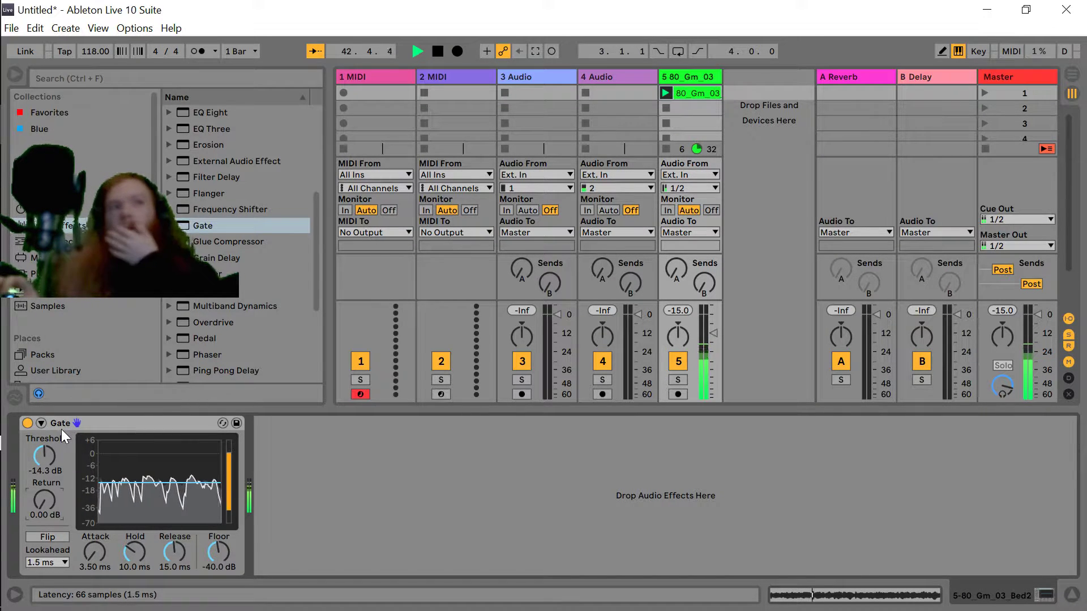
Unfold the Gate's sidechain and EQ settings.
{"action": "left_click", "coordinate": [37, 421]}
{"action": "left_click", "coordinate": [40, 422]}
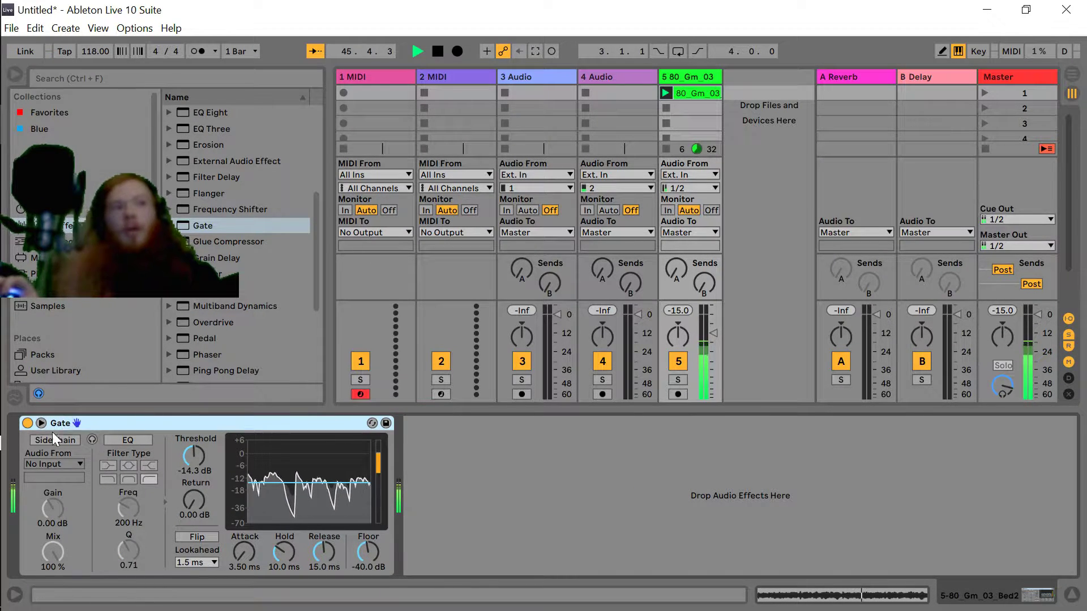
{"action": "left_click", "coordinate": [42, 420]}
{"action": "left_click", "coordinate": [42, 421]}
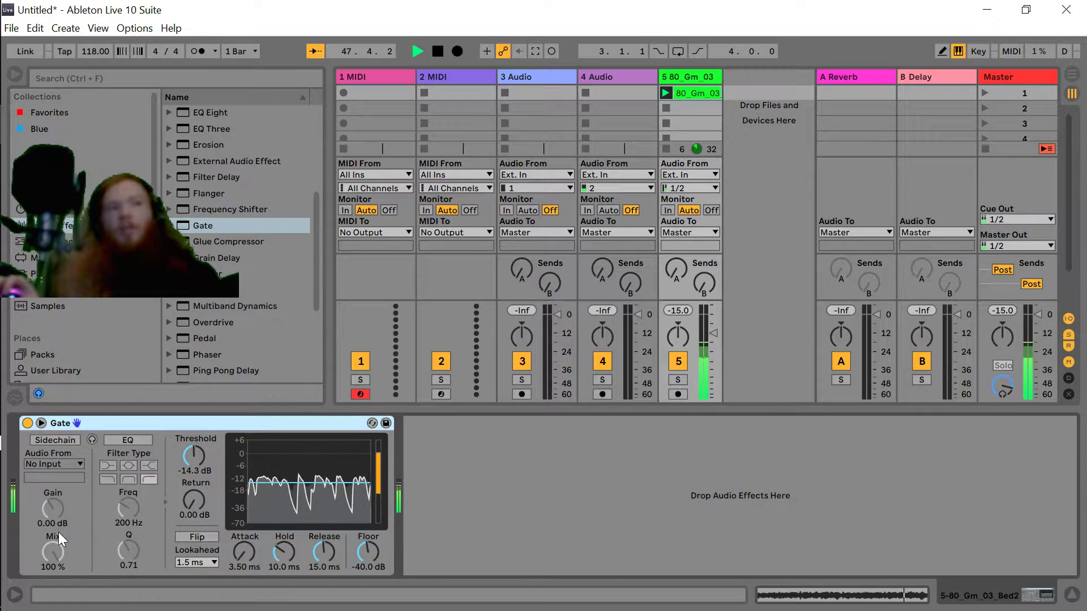
{"action": "left_click", "coordinate": [39, 423]}
{"action": "left_click", "coordinate": [39, 424]}
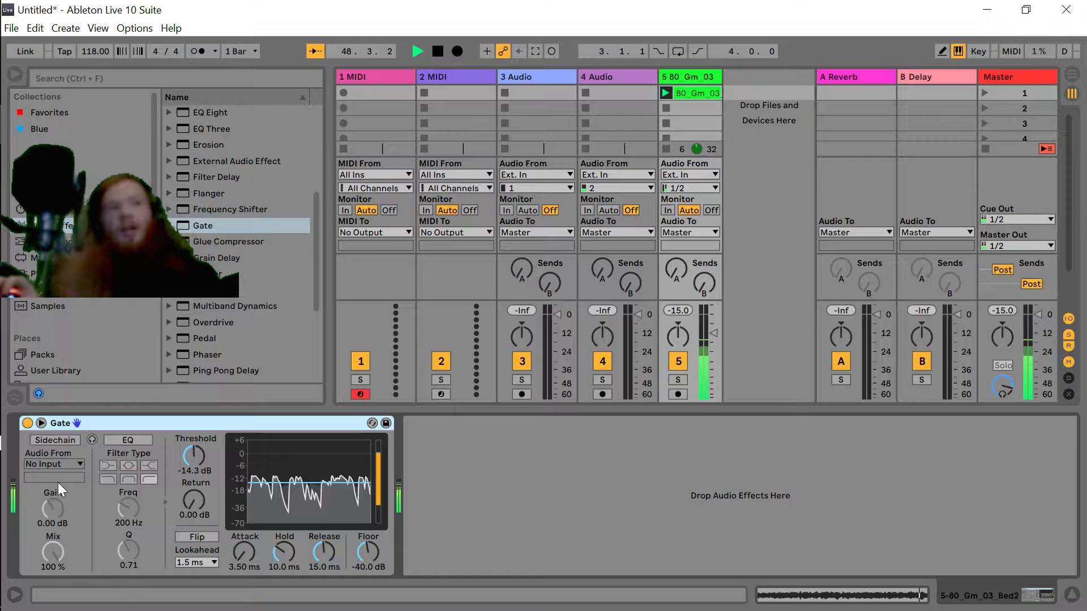
Turn on the Gate's Sidechain, leaving its source on No Input, and set the Floor to -26.8 dB.
{"action": "left_click", "coordinate": [41, 439]}
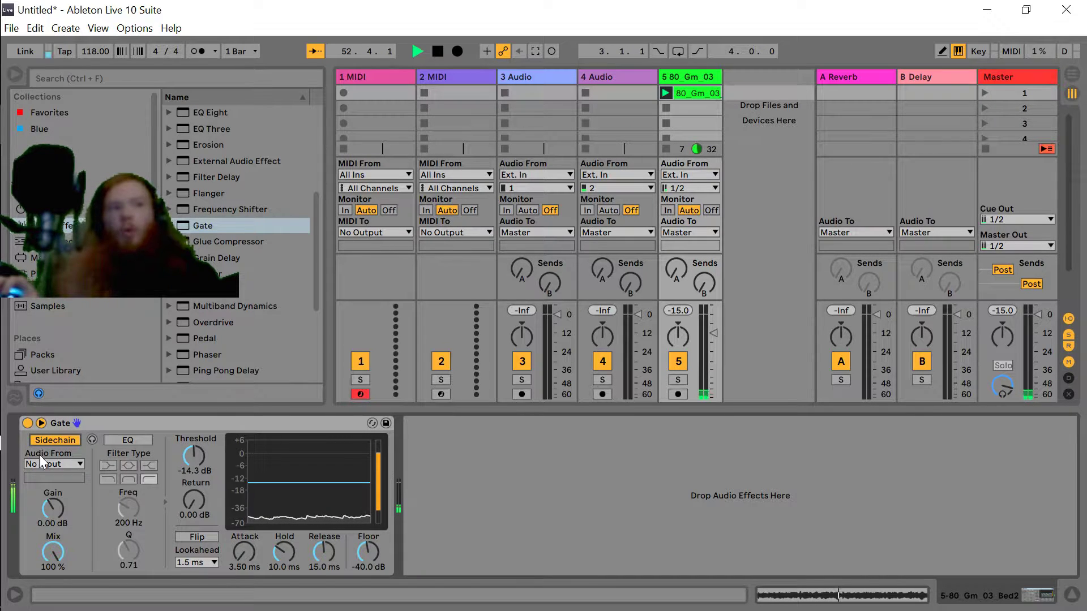
{"action": "left_click", "coordinate": [63, 464]}
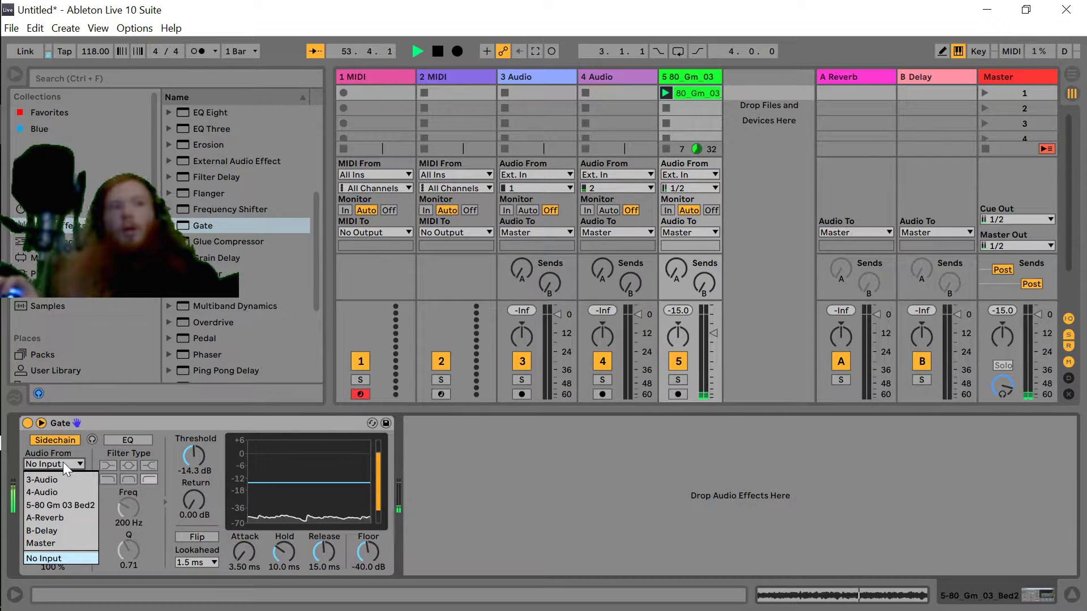
{"action": "left_click", "coordinate": [56, 463]}
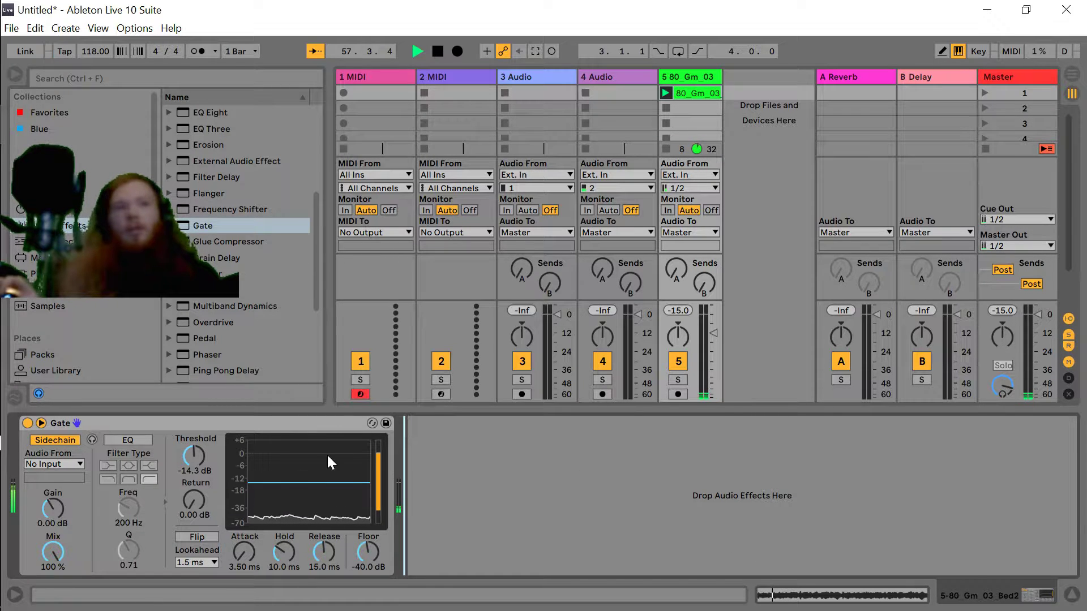
{"action": "left_click", "coordinate": [370, 544]}
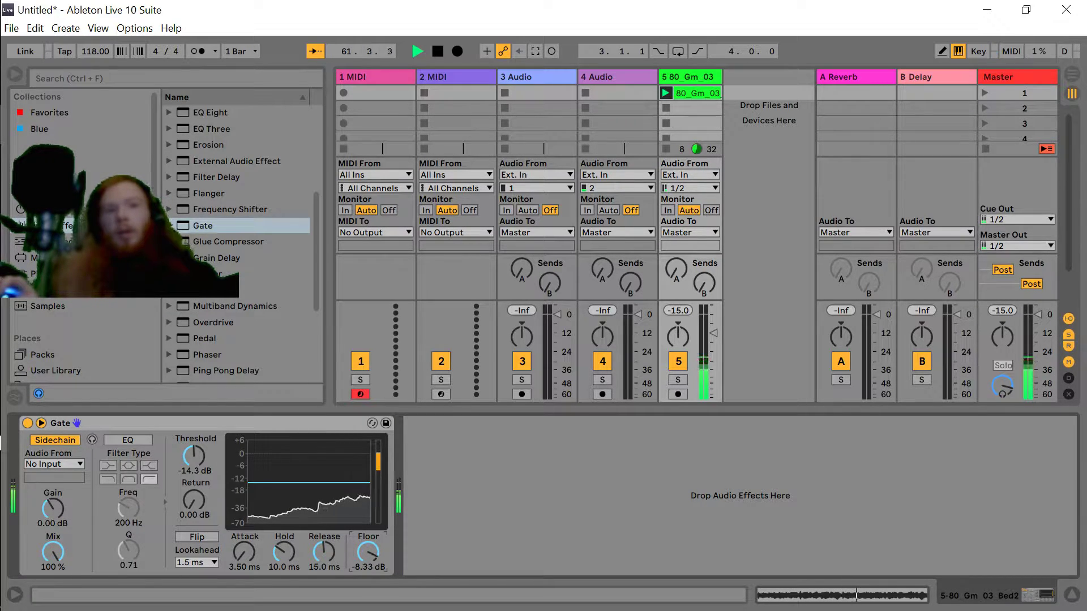
{"action": "mouse_move", "coordinate": [370, 545]}
{"action": "left_mouse_down"}
{"action": "mouse_move", "coordinate": [370, 526]}
{"action": "mouse_move", "coordinate": [371, 555]}
{"action": "left_mouse_up"}
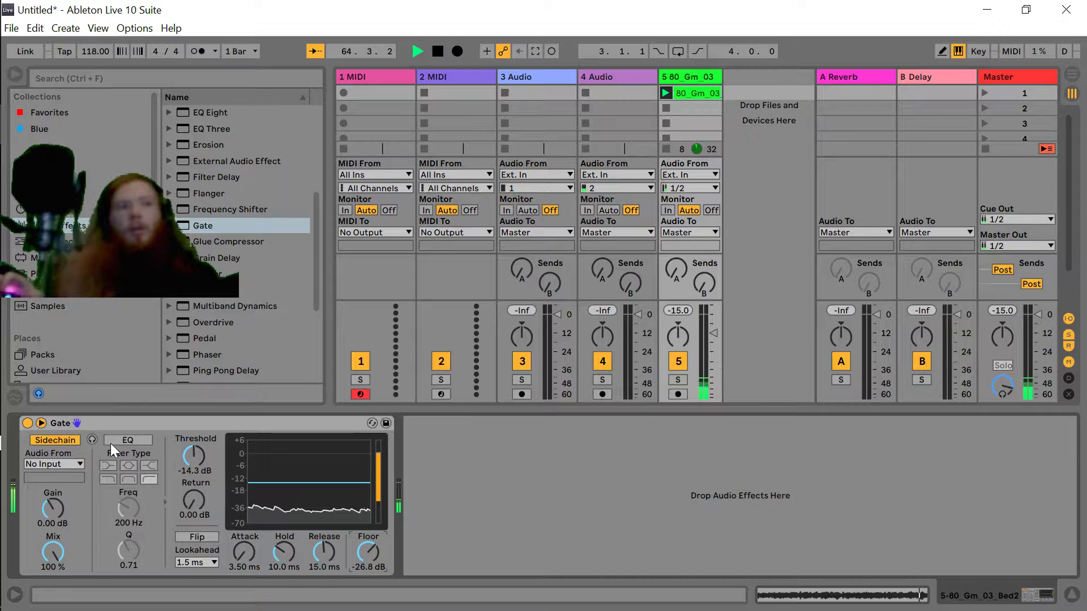
Find 808 Core Kit.adg among the drum presets and load it onto the first MIDI track.
{"action": "left_click", "coordinate": [16, 76]}
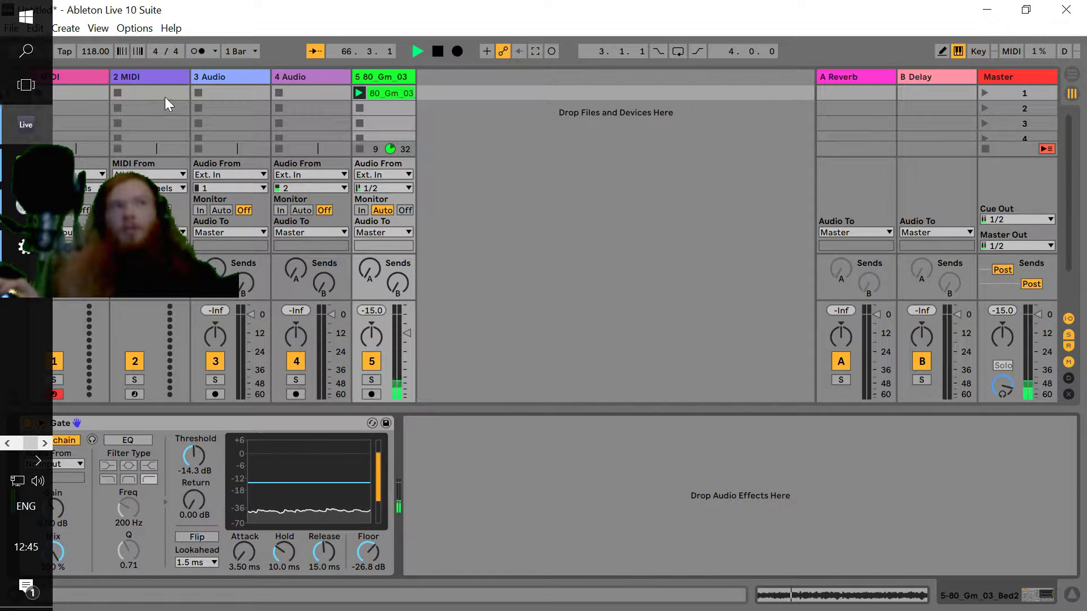
{"action": "left_click", "coordinate": [16, 80]}
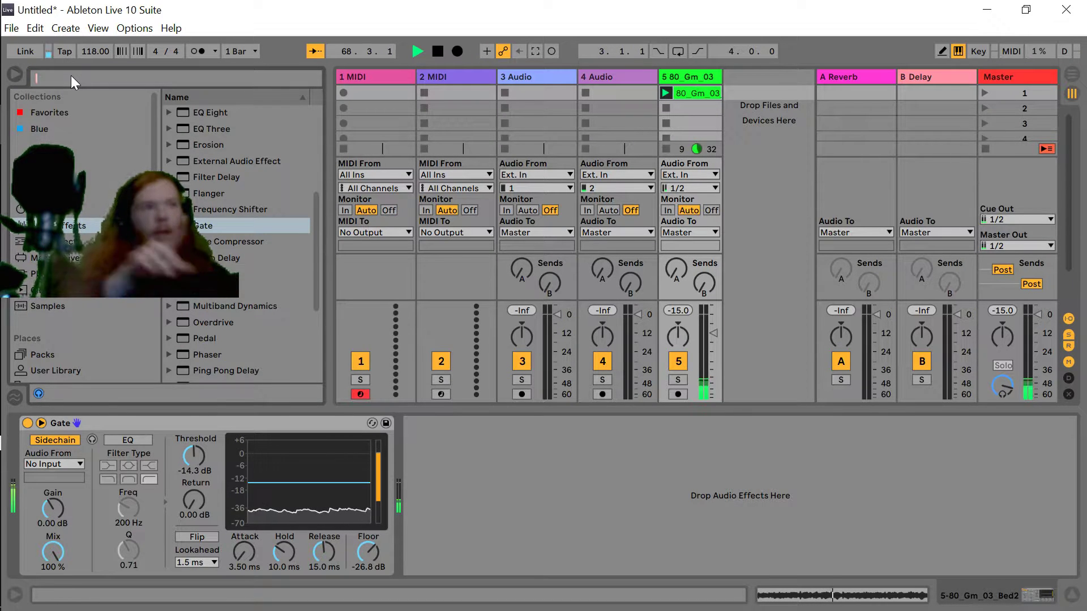
{"action": "left_click", "coordinate": [57, 194]}
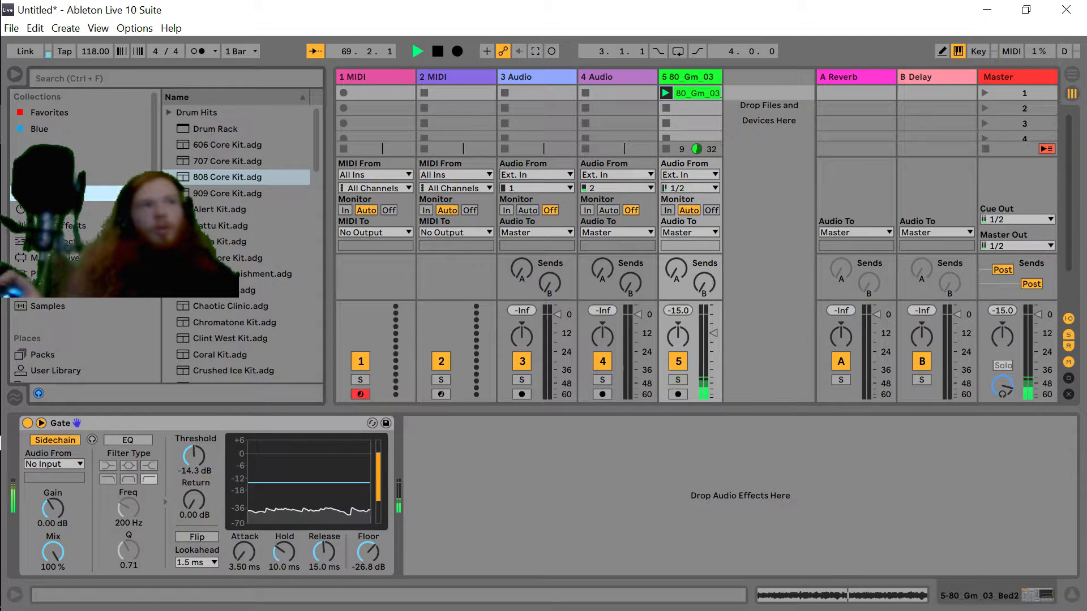
{"action": "left_click", "coordinate": [228, 177]}
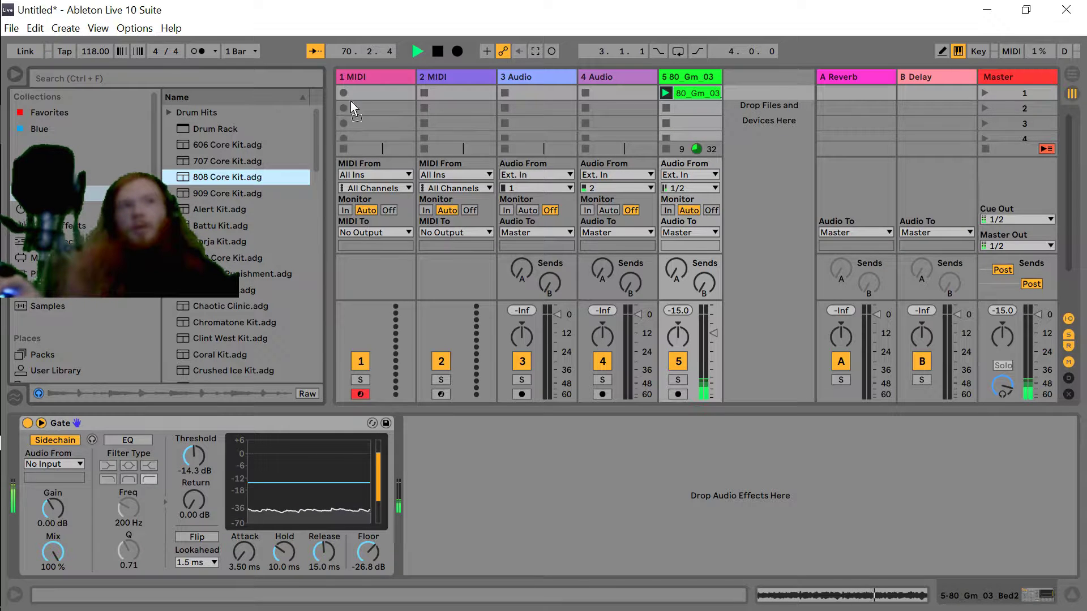
{"action": "left_click_drag", "start_coordinate": [351, 100], "coordinate": [363, 74]}
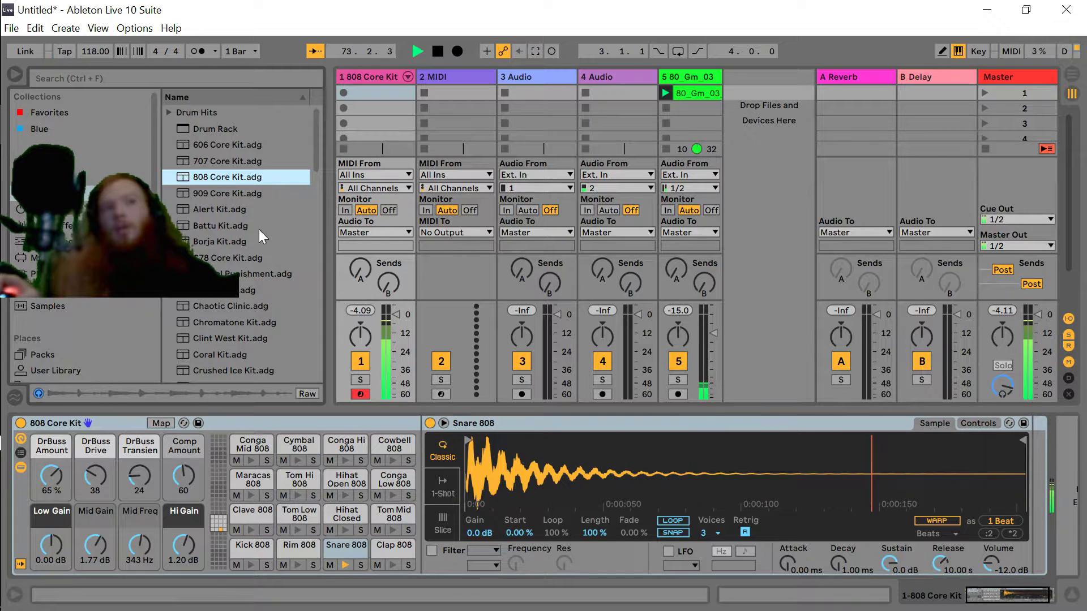
Set the sidechain source of the guitar track's Gate to 1-808 Core Kit.
{"action": "left_click", "coordinate": [691, 78]}
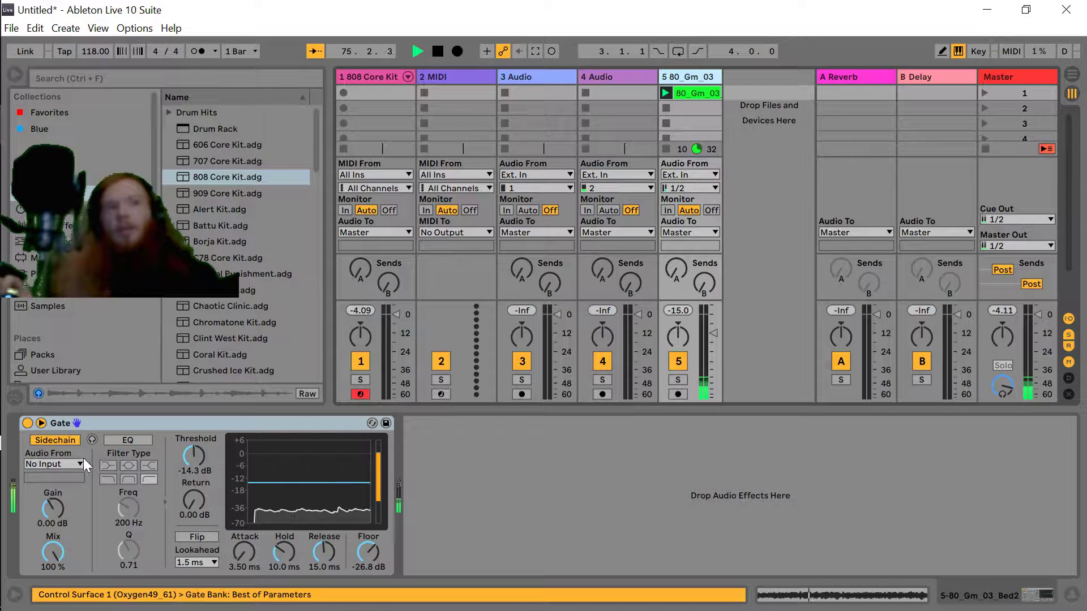
{"action": "left_click", "coordinate": [51, 464]}
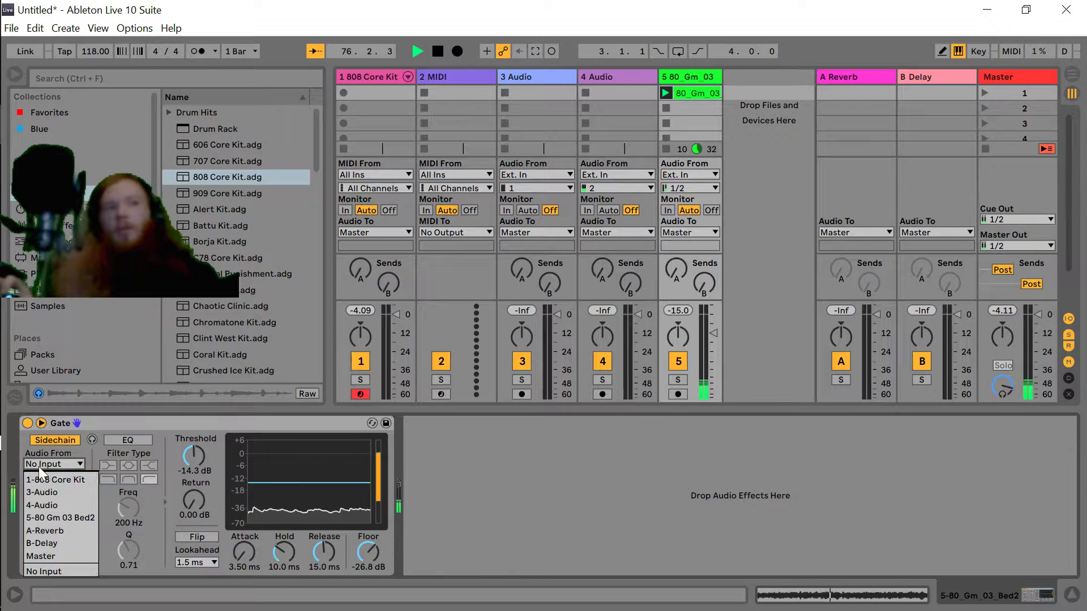
{"action": "left_click", "coordinate": [65, 480]}
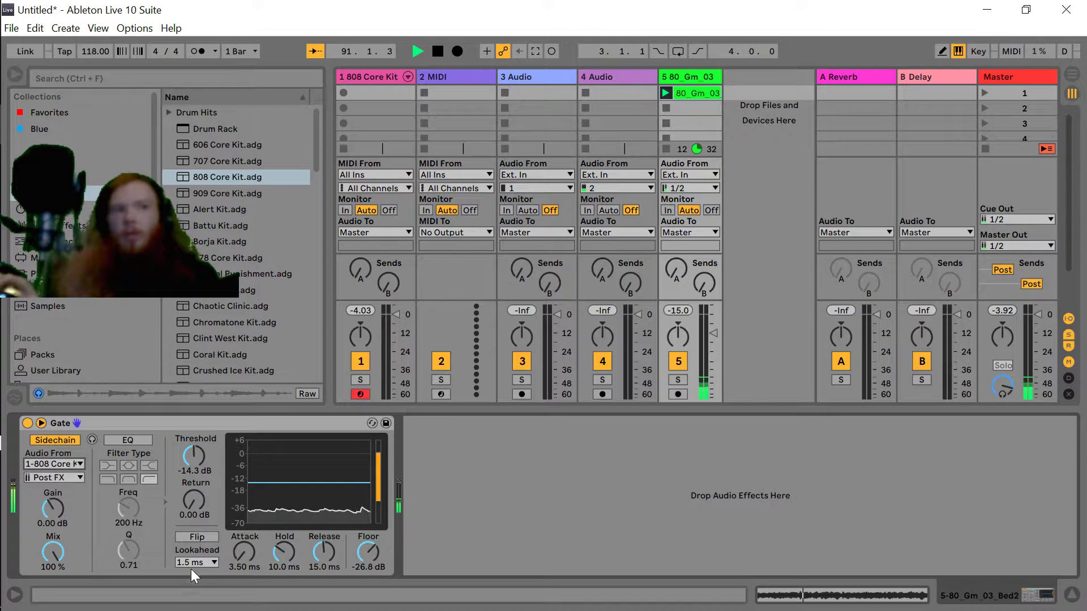
Turn on Flip in the Gate and stop playback after auditioning it.
{"action": "left_click", "coordinate": [196, 538]}
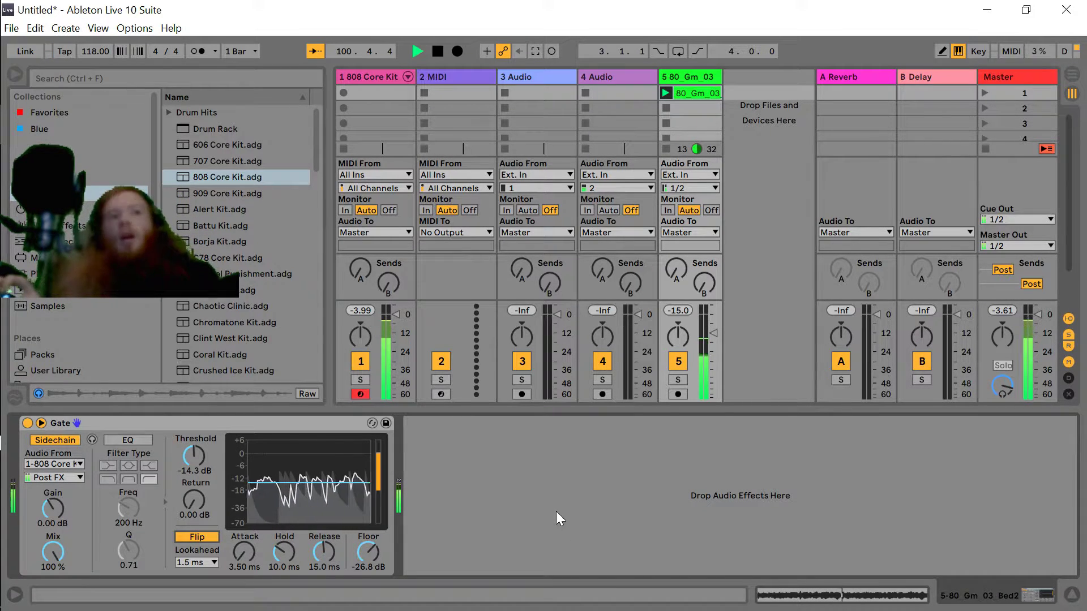
{"action": "key", "text": "space"}
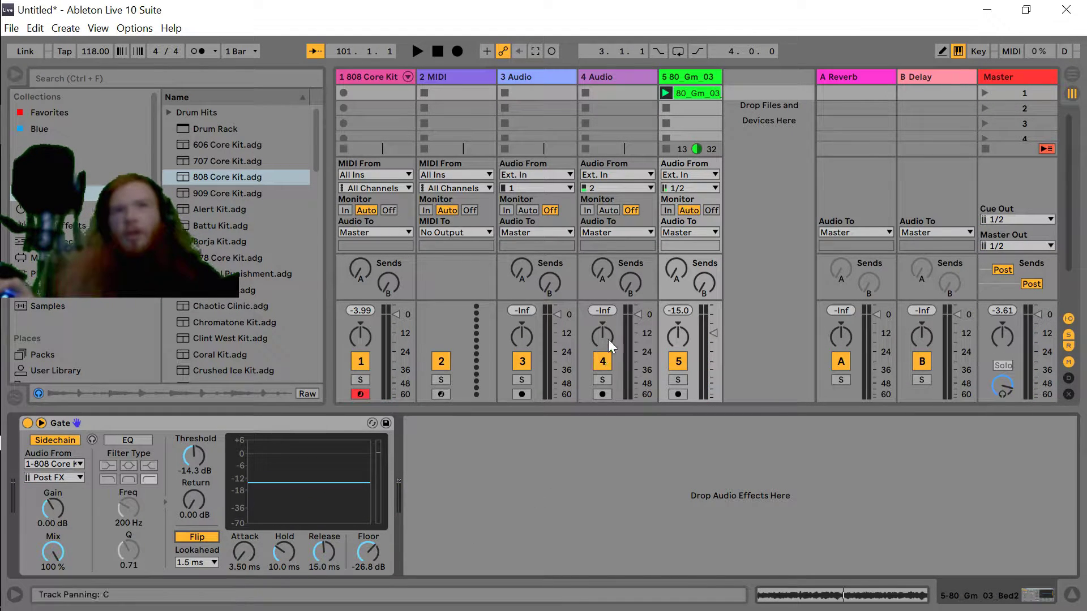
Start playback and lower the guitar track Gate's Floor to -inf dB.
{"action": "key", "text": "space"}
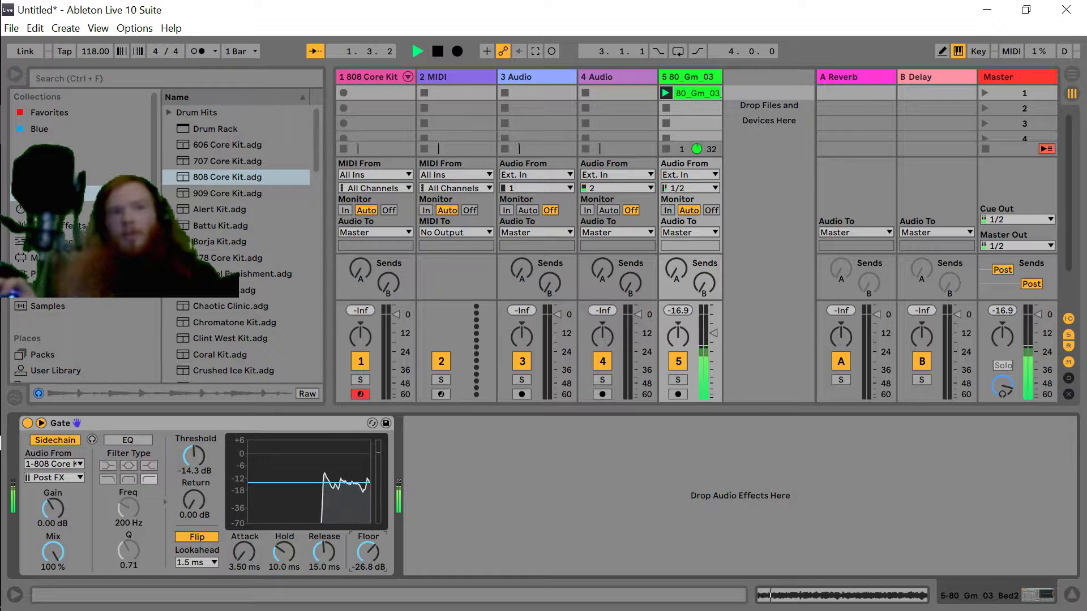
{"action": "left_click_drag", "start_coordinate": [366, 552], "coordinate": [365, 550]}
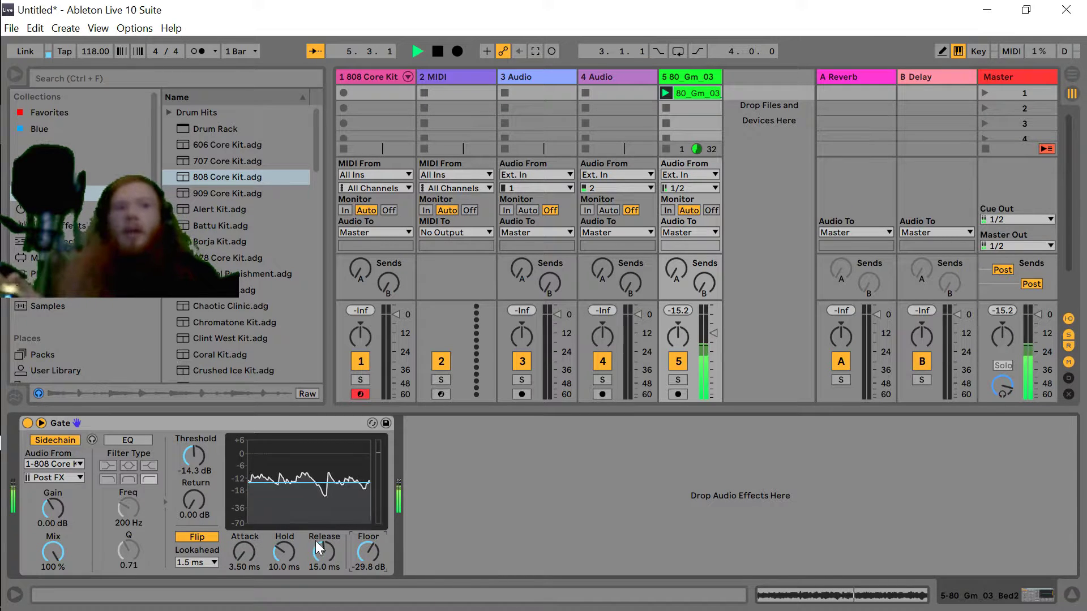
{"action": "left_click_drag", "start_coordinate": [371, 552], "coordinate": [372, 563]}
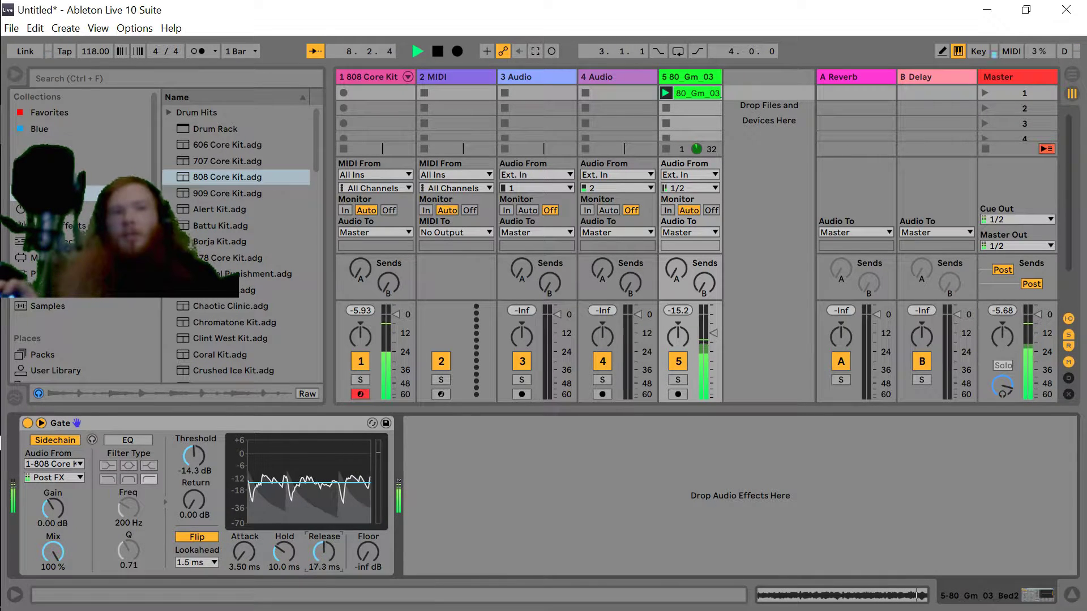
Set the Gate's Release to 145 ms and raise the guitar track's volume to about 0 dB.
{"action": "mouse_move", "coordinate": [324, 554]}
{"action": "left_mouse_down"}
{"action": "mouse_move", "coordinate": [324, 565]}
{"action": "mouse_move", "coordinate": [323, 541]}
{"action": "left_mouse_up"}
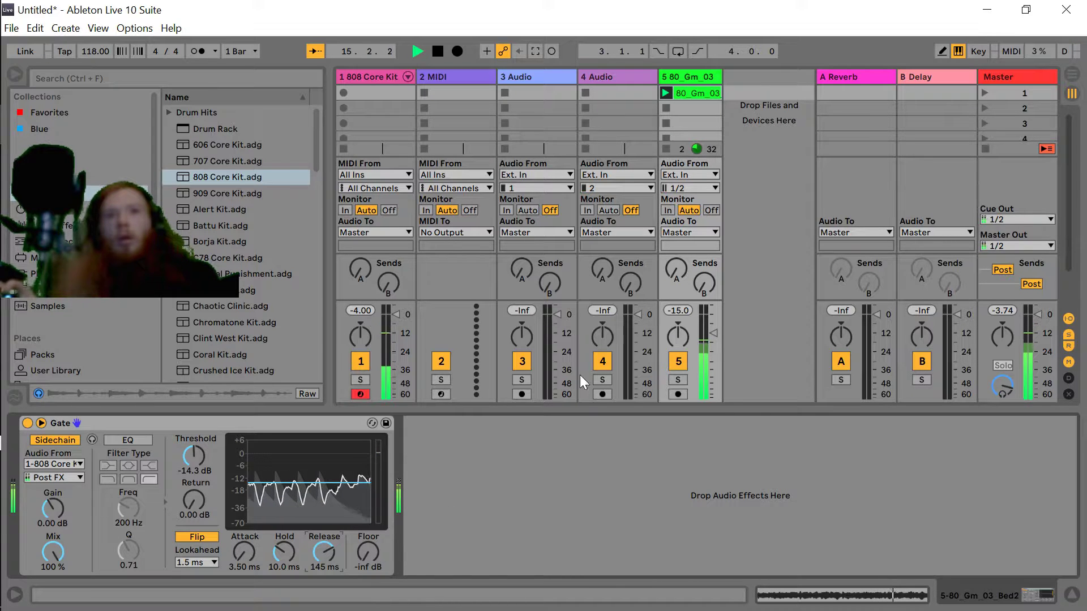
{"action": "left_click_drag", "start_coordinate": [712, 335], "coordinate": [713, 319]}
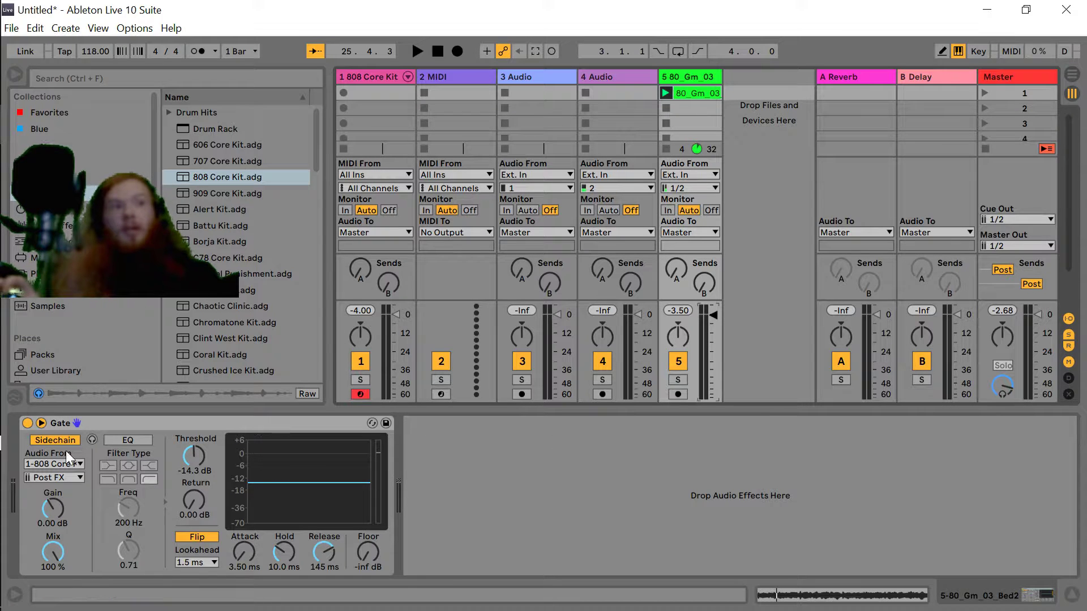
{"action": "left_click", "coordinate": [740, 112]}
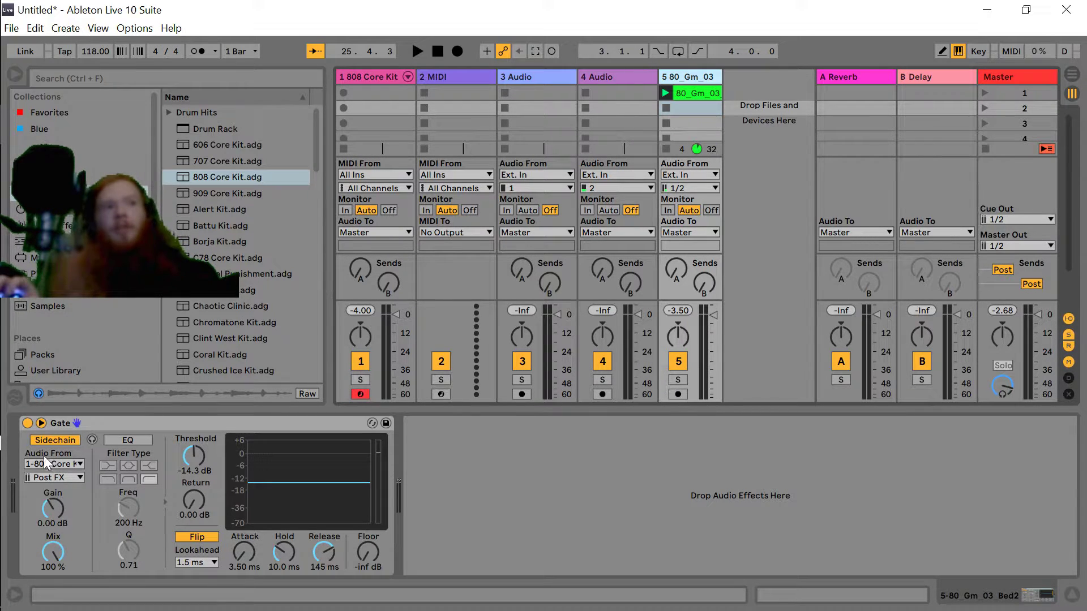
Set the Gate's sidechain tap point to 808 Core Kit | Kick 808 | Pre FX and its Threshold to -18.5 dB during playback.
{"action": "left_click", "coordinate": [56, 477]}
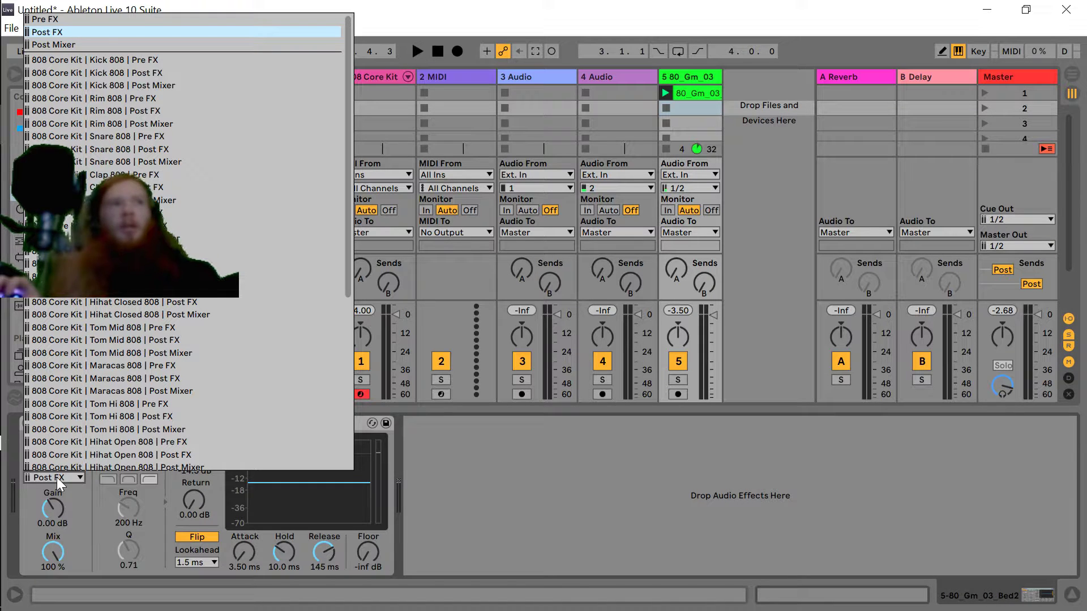
{"action": "left_click", "coordinate": [57, 477]}
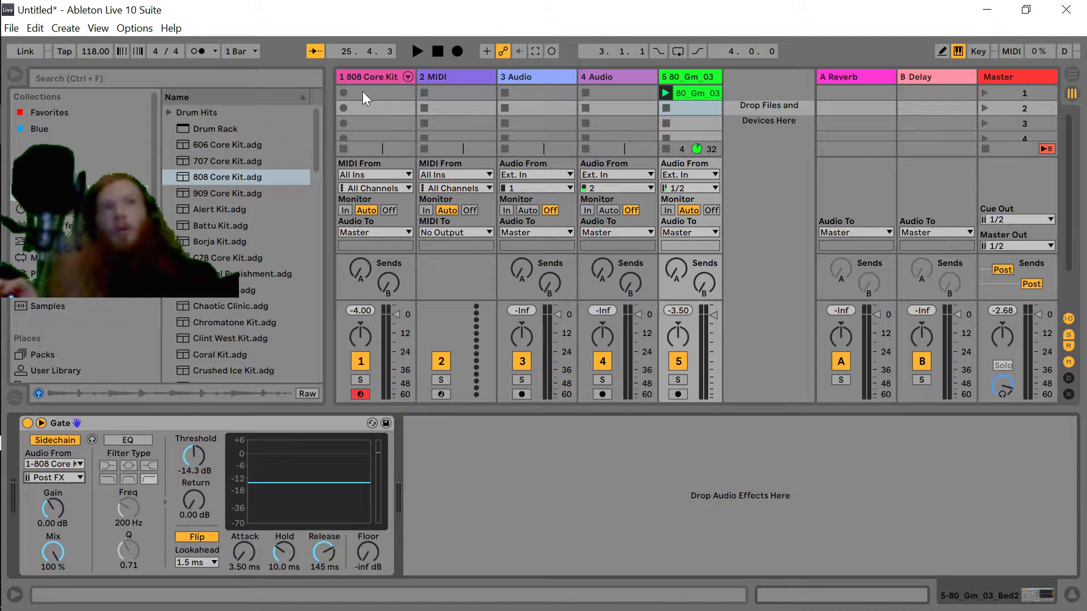
{"action": "left_click", "coordinate": [62, 478]}
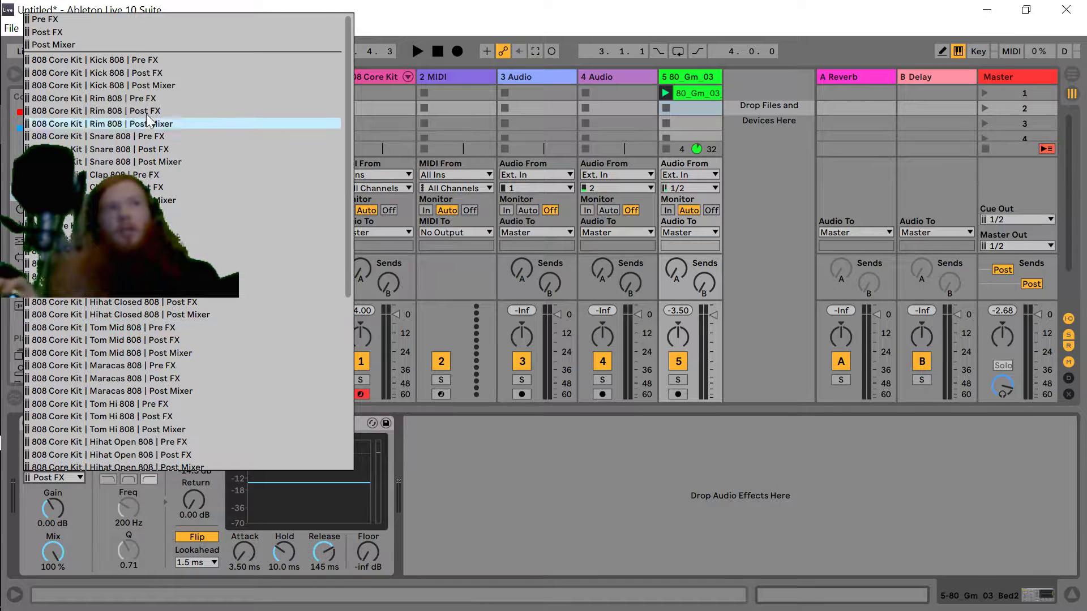
{"action": "left_click", "coordinate": [115, 62]}
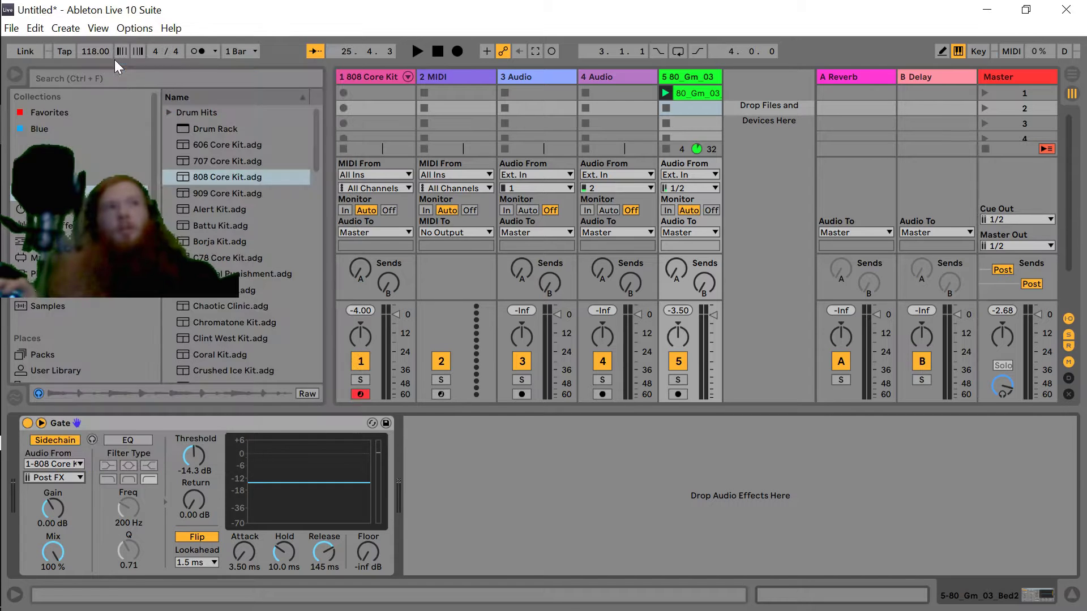
{"action": "left_click", "coordinate": [531, 541]}
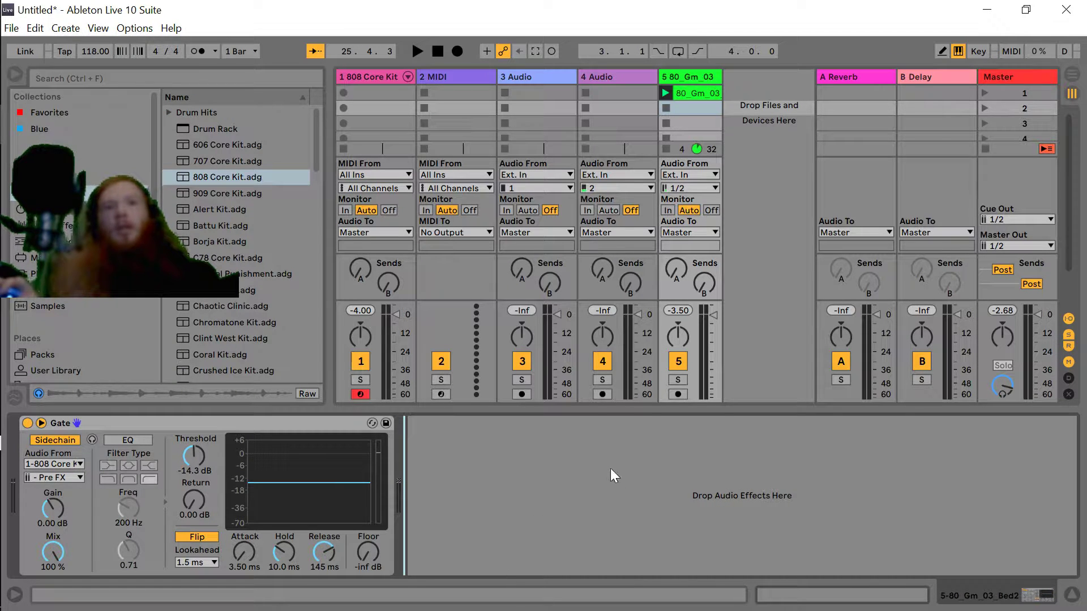
{"action": "key", "text": "space"}
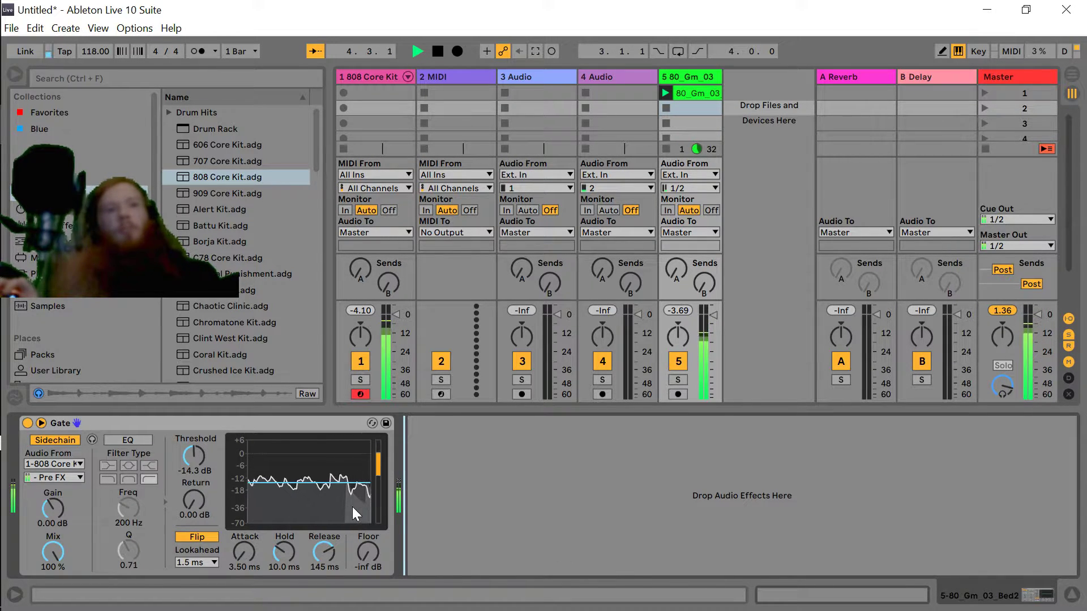
{"action": "left_click_drag", "start_coordinate": [194, 456], "coordinate": [194, 466]}
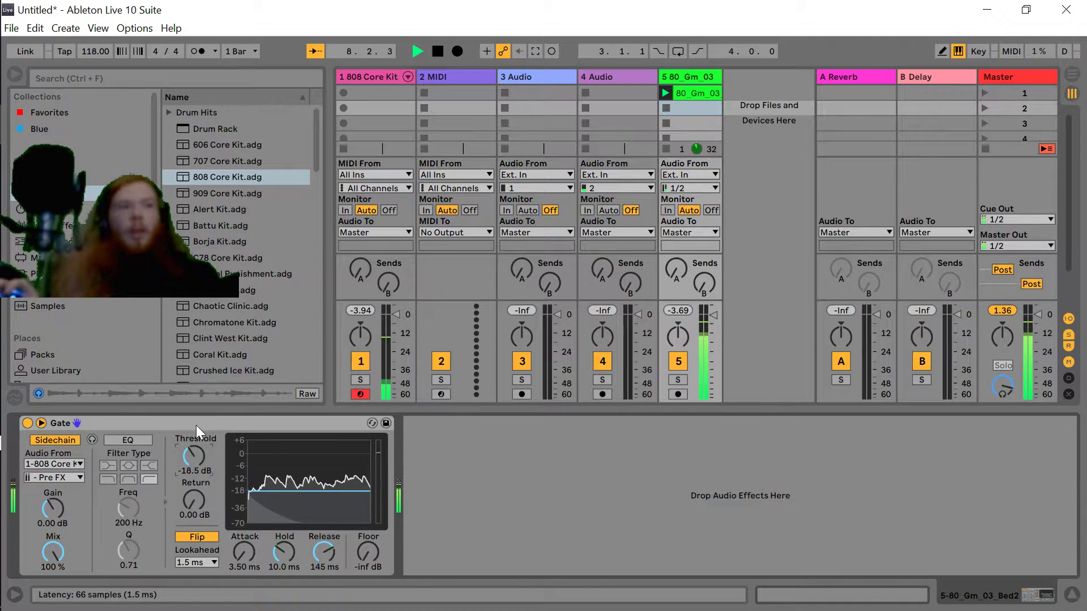
Duplicate the Gate and set the copy's sidechain tap point to 808 Core Kit | Snare 808 | Pre FX.
{"action": "right_click", "coordinate": [172, 425]}
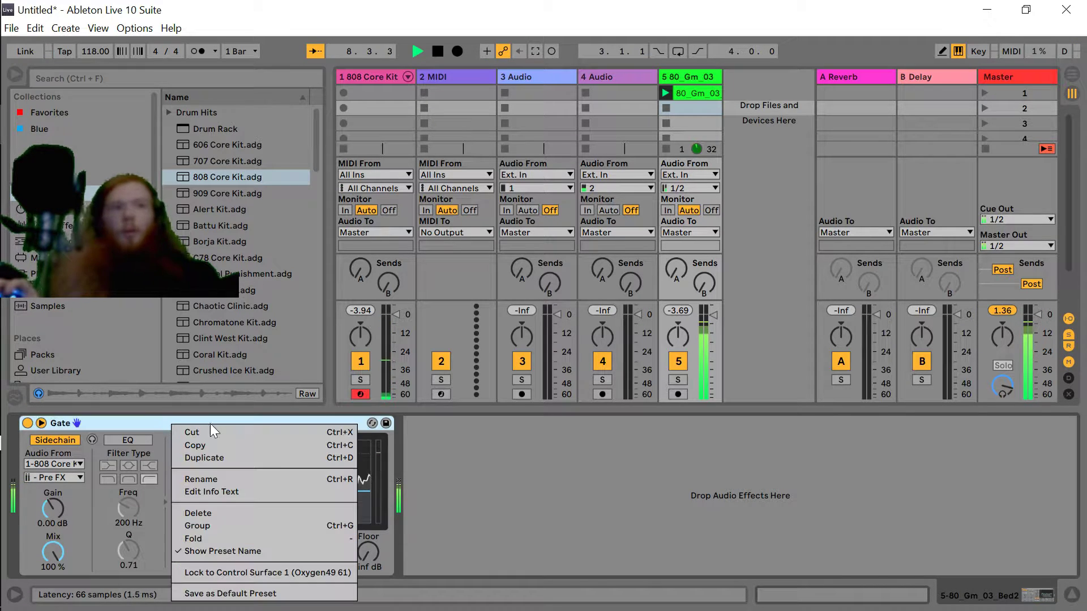
{"action": "left_click", "coordinate": [192, 459]}
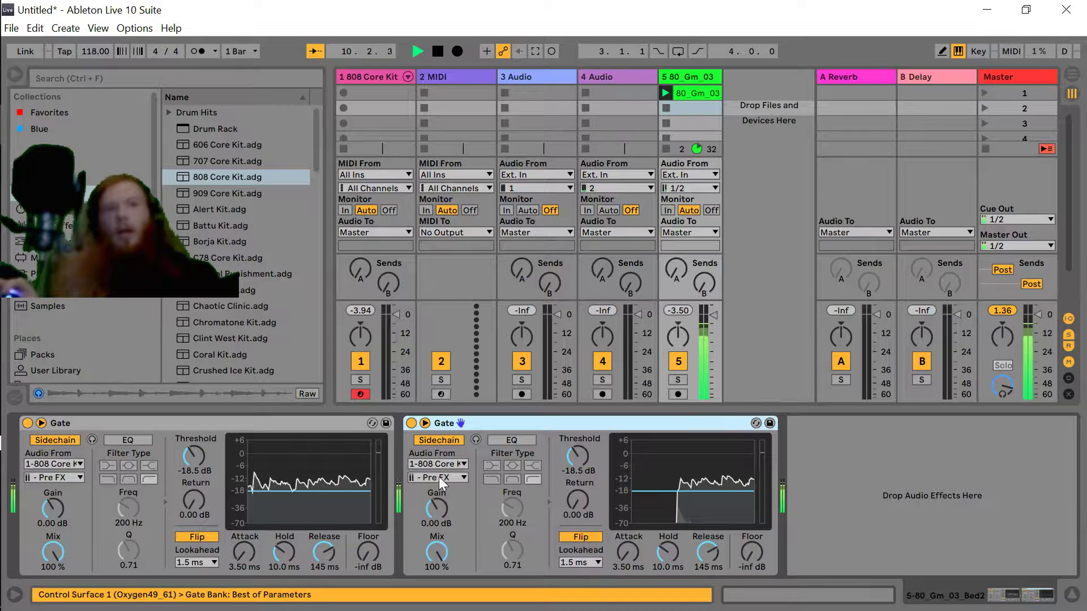
{"action": "left_click", "coordinate": [424, 477]}
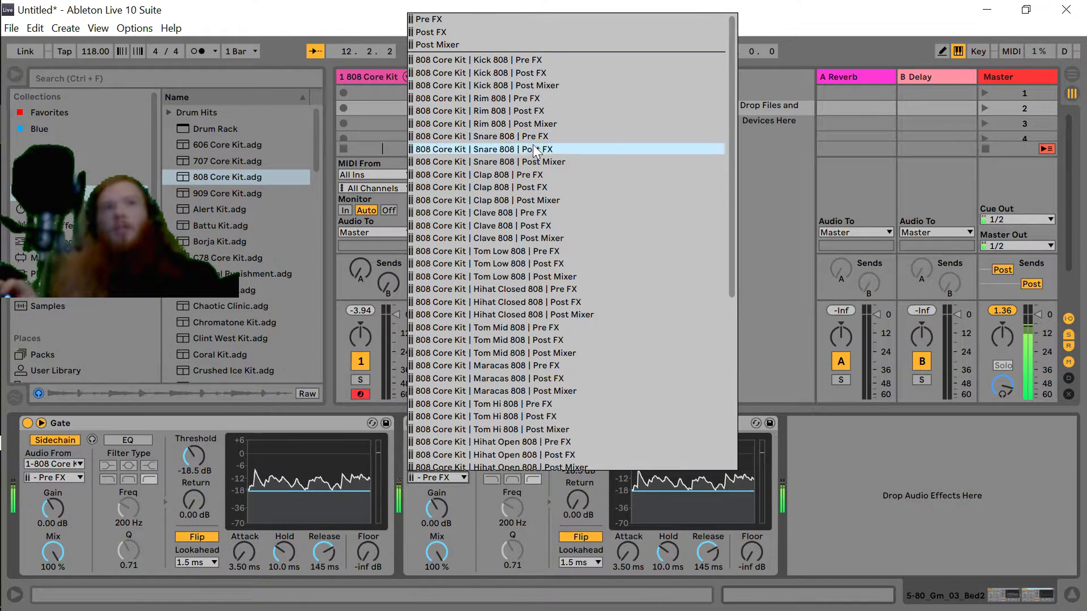
{"action": "left_click", "coordinate": [495, 136]}
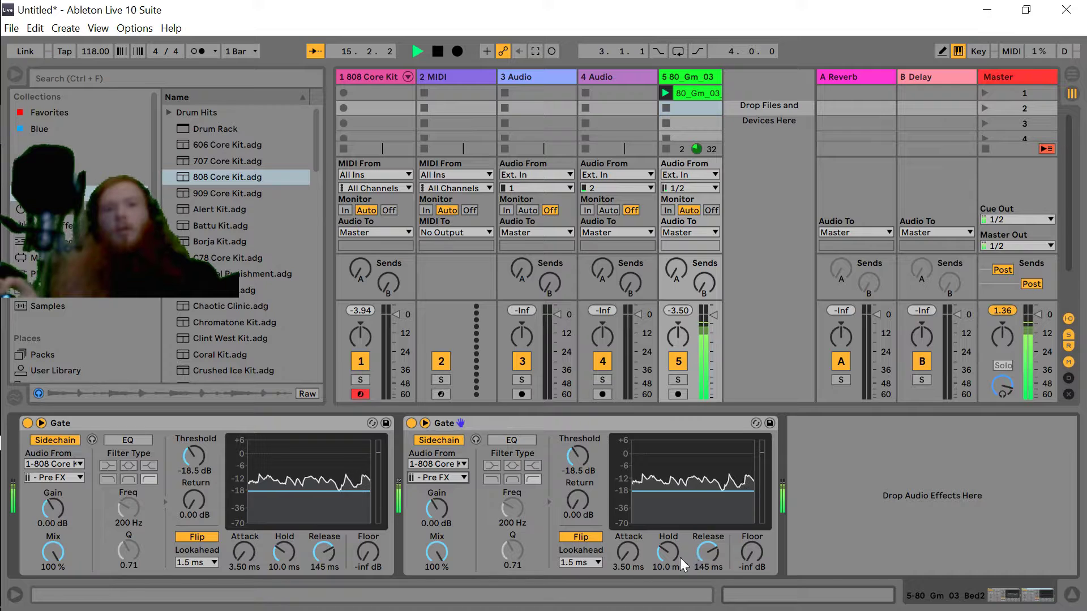
Set the second Gate's Release to 388 ms and Threshold to -46.8 dB, and stop playback after auditioning.
{"action": "mouse_move", "coordinate": [705, 556]}
{"action": "left_mouse_down"}
{"action": "mouse_move", "coordinate": [704, 529]}
{"action": "mouse_move", "coordinate": [711, 558]}
{"action": "left_mouse_up"}
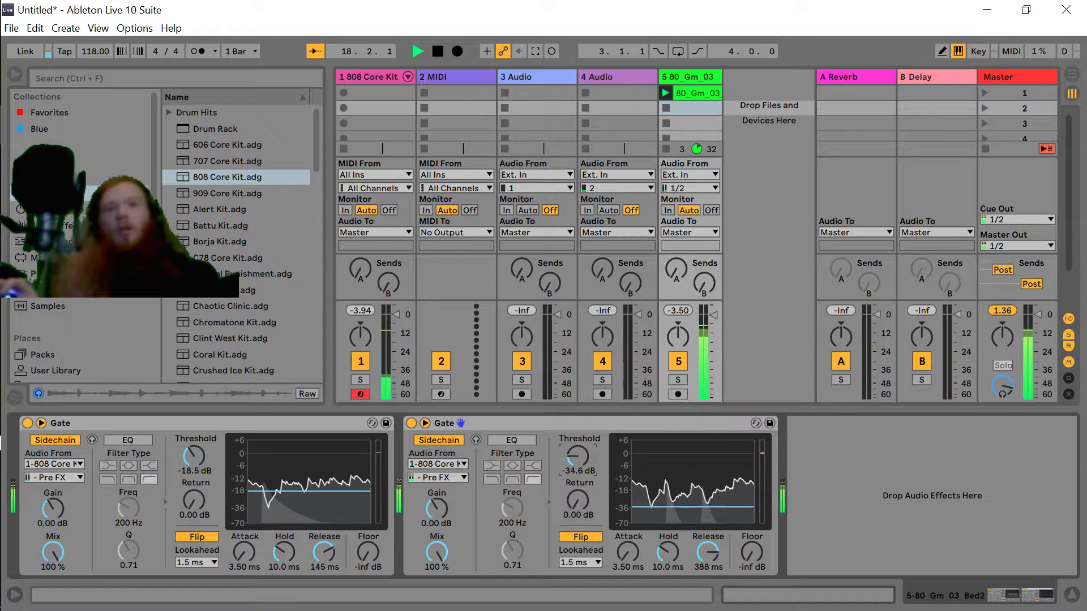
{"action": "left_click_drag", "start_coordinate": [567, 452], "coordinate": [562, 467]}
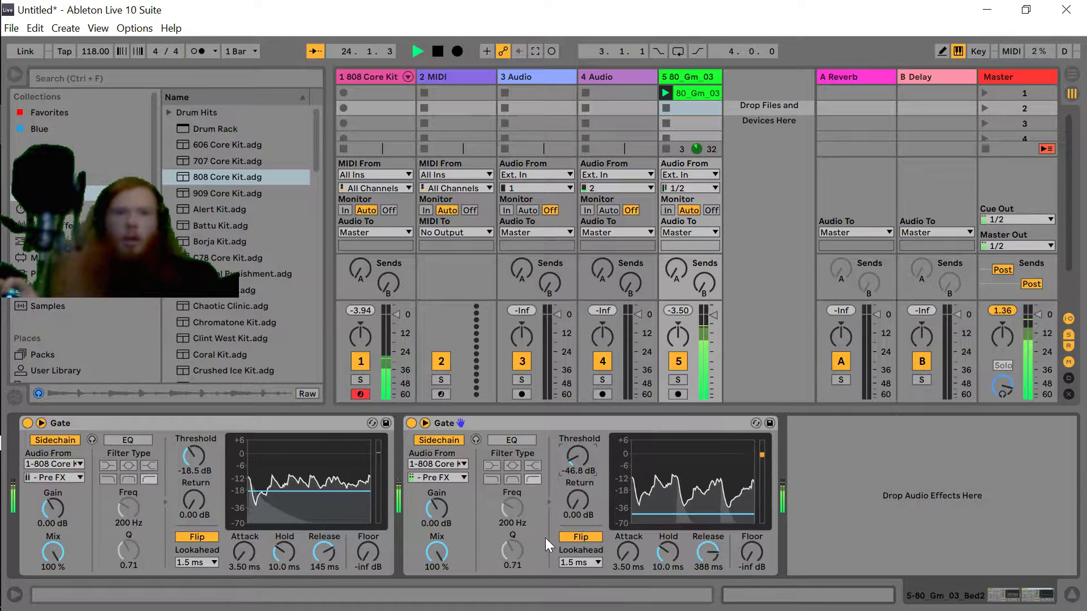
{"action": "key", "text": "space"}
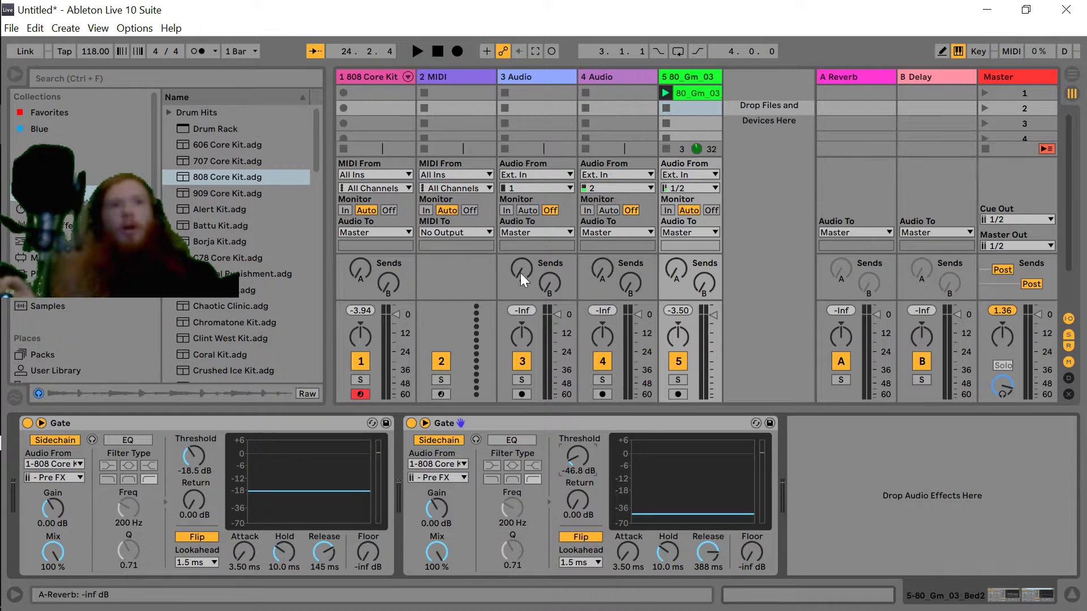
Delete both Gates from the guitar track.
{"action": "left_click", "coordinate": [503, 424]}
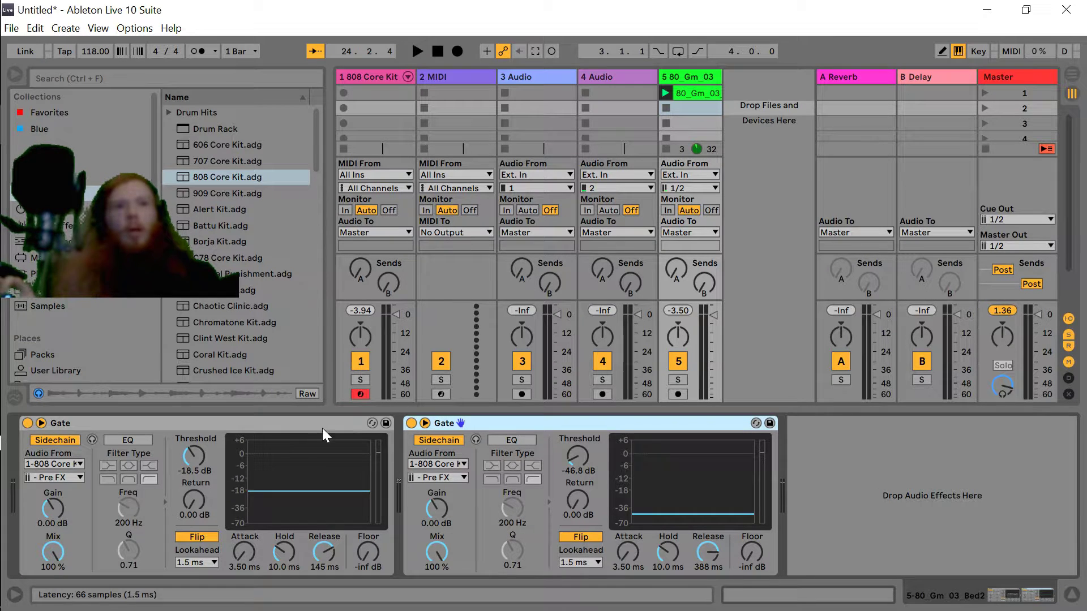
{"action": "left_click", "coordinate": [345, 422]}
{"action": "left_click", "coordinate": [492, 423]}
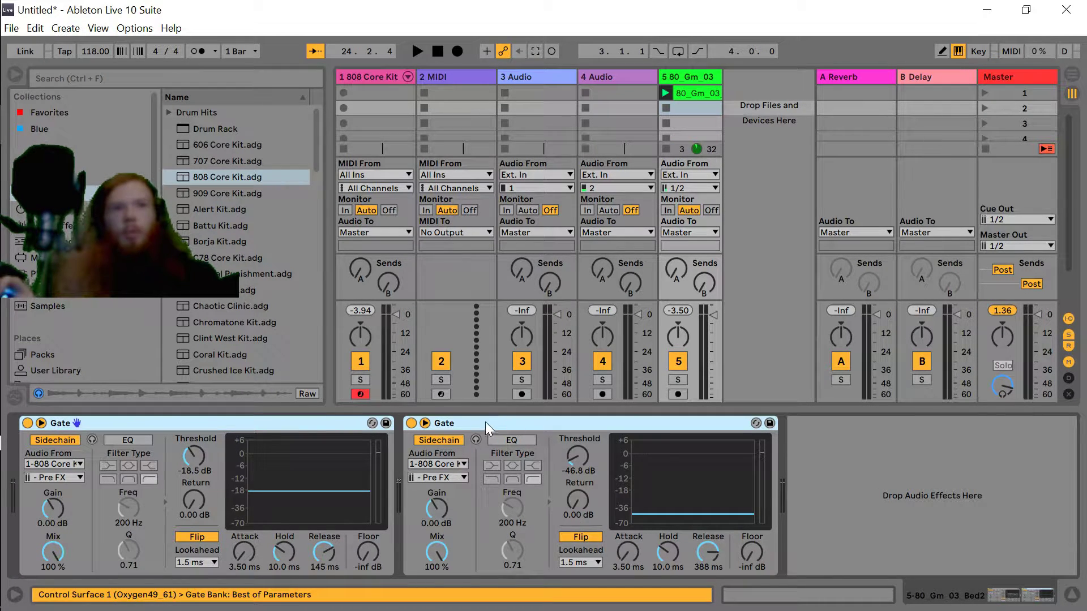
{"action": "right_click", "coordinate": [483, 423]}
{"action": "left_click", "coordinate": [548, 479]}
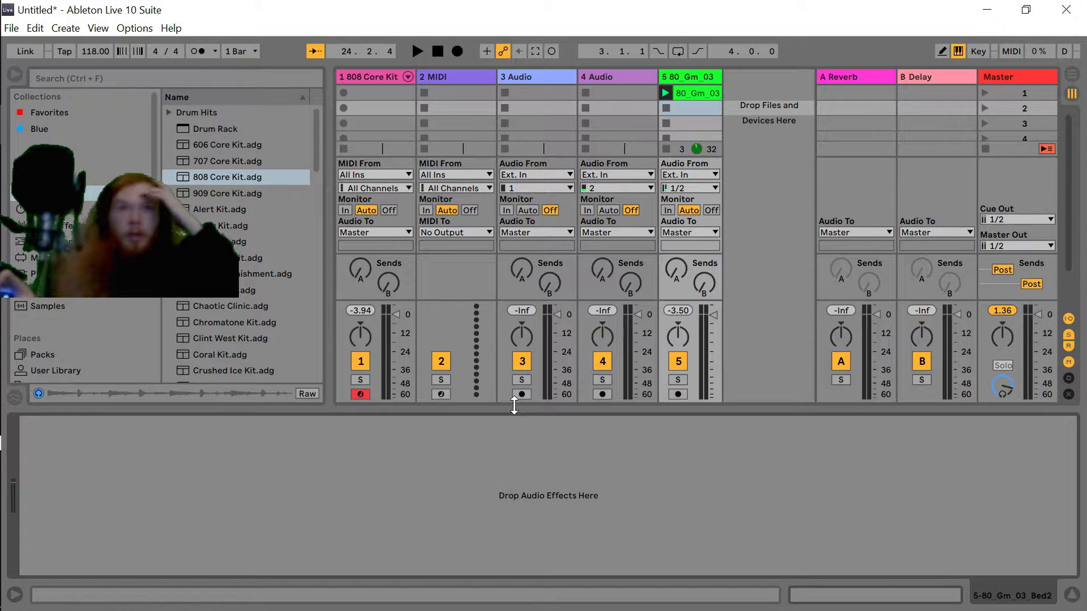
{"action": "left_click", "coordinate": [773, 131]}
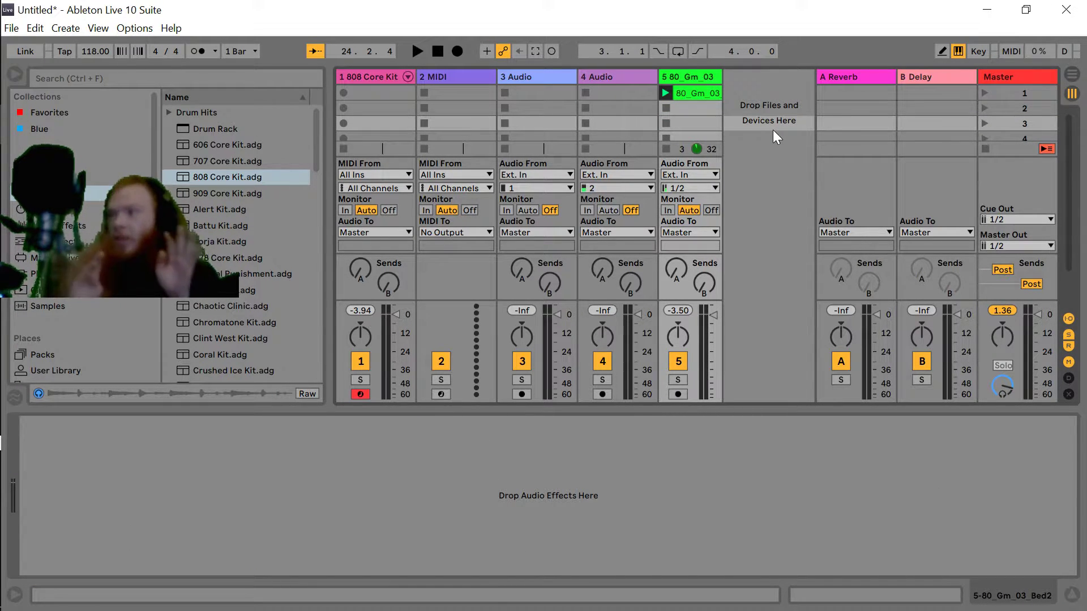
{"action": "left_click", "coordinate": [77, 69]}
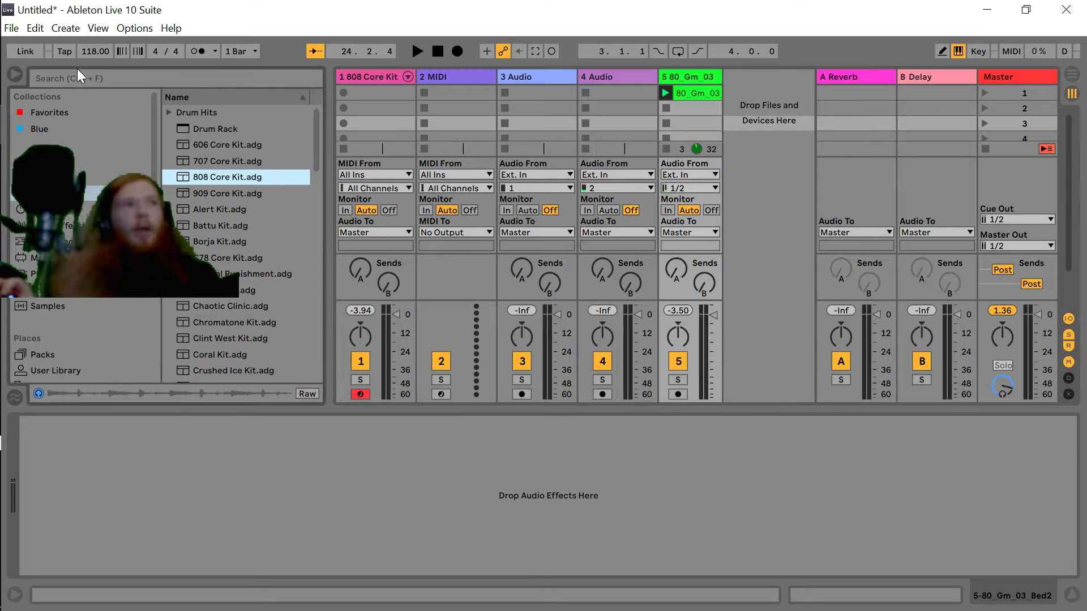
{"action": "left_click", "coordinate": [154, 79]}
{"action": "type", "text": "c"}
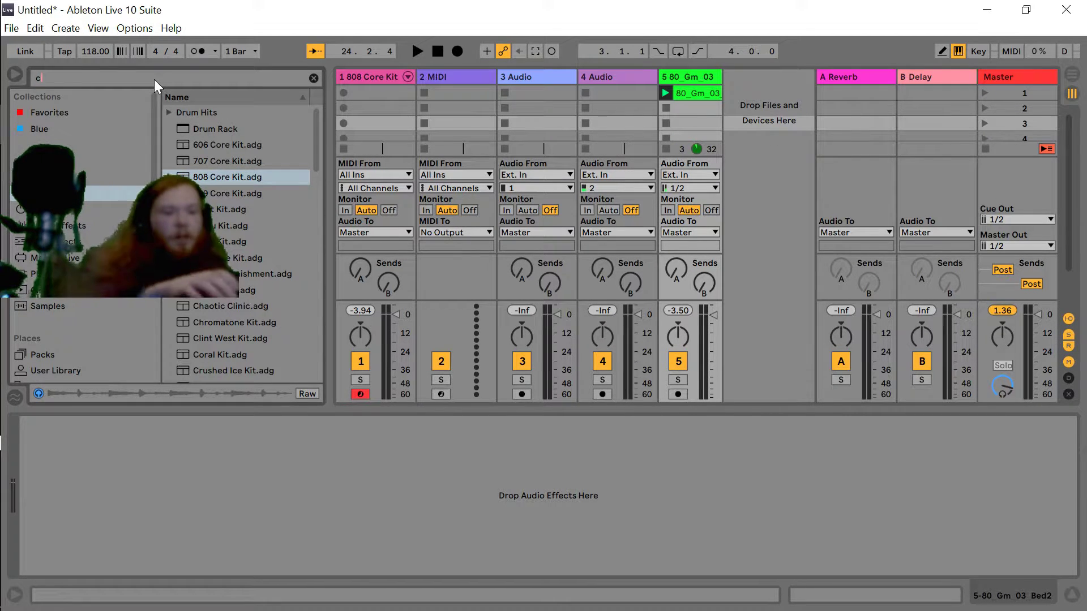
Find Glue Compressor among the audio effects and load it onto the guitar track.
{"action": "left_click", "coordinate": [62, 226]}
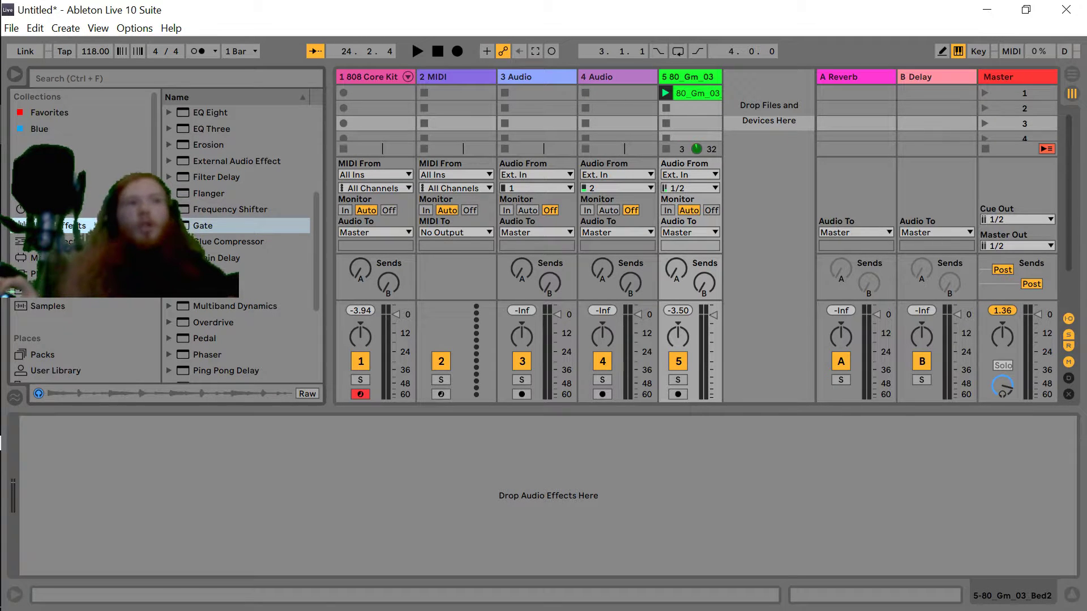
{"action": "left_click", "coordinate": [236, 242]}
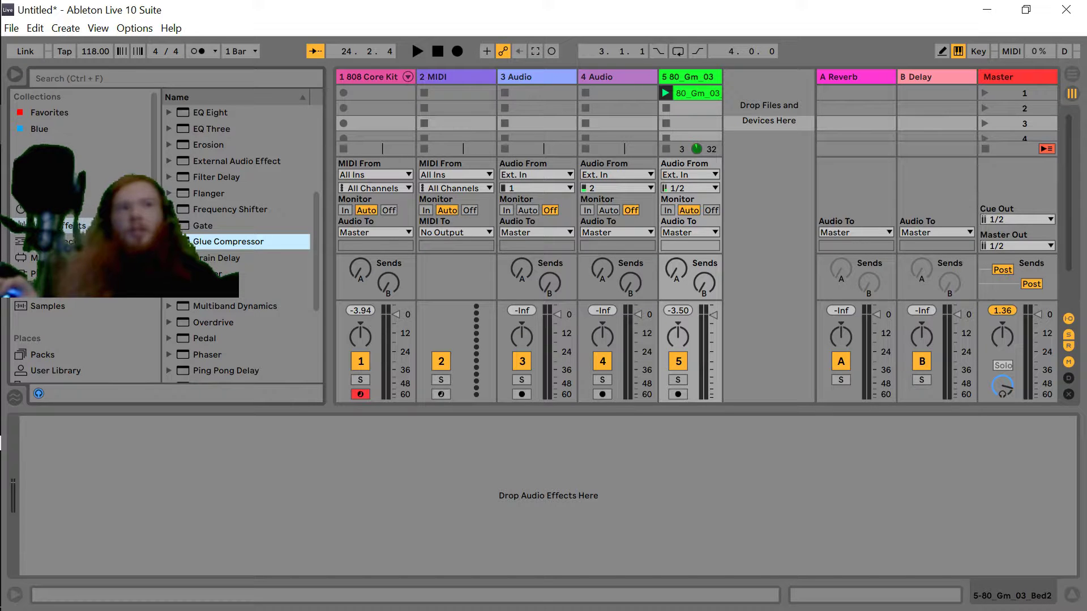
{"action": "left_click", "coordinate": [681, 77]}
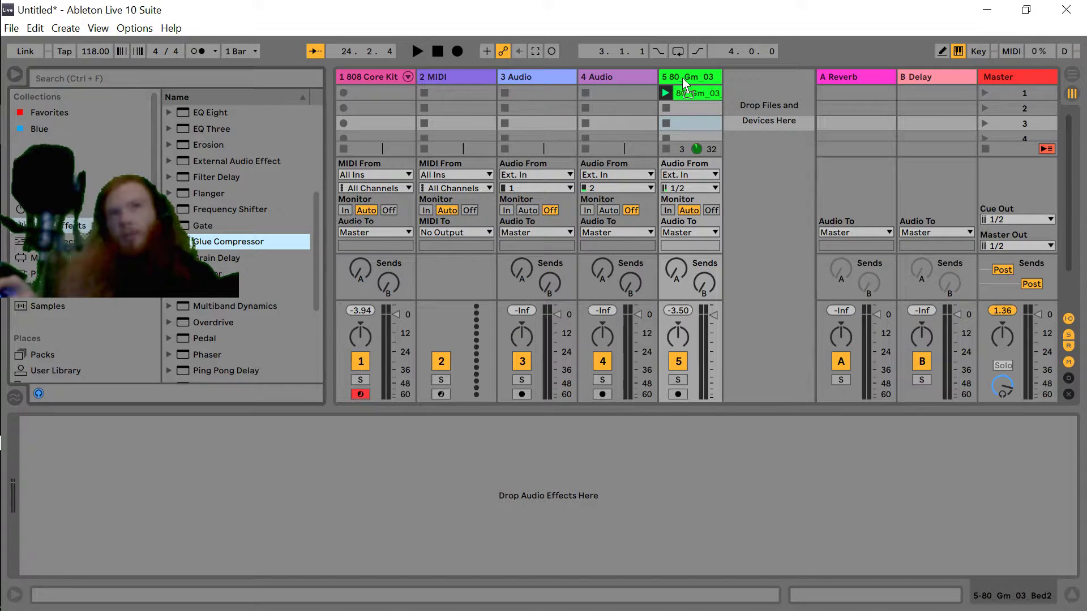
{"action": "key", "text": "Return"}
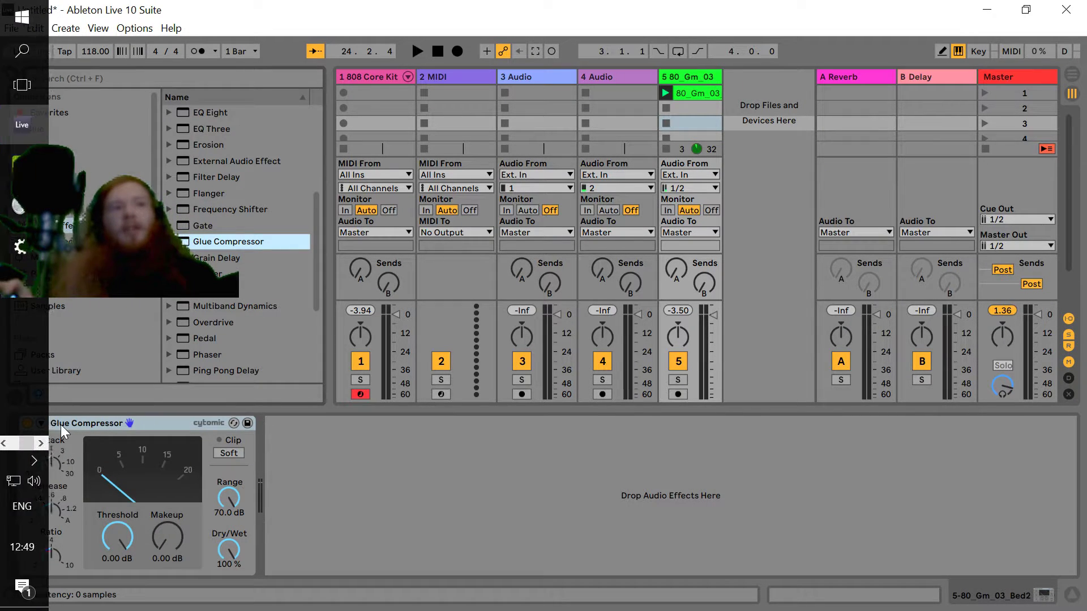
Expand the Glue Compressor to show its sidechain section and turn on Sidechain.
{"action": "left_click", "coordinate": [42, 425]}
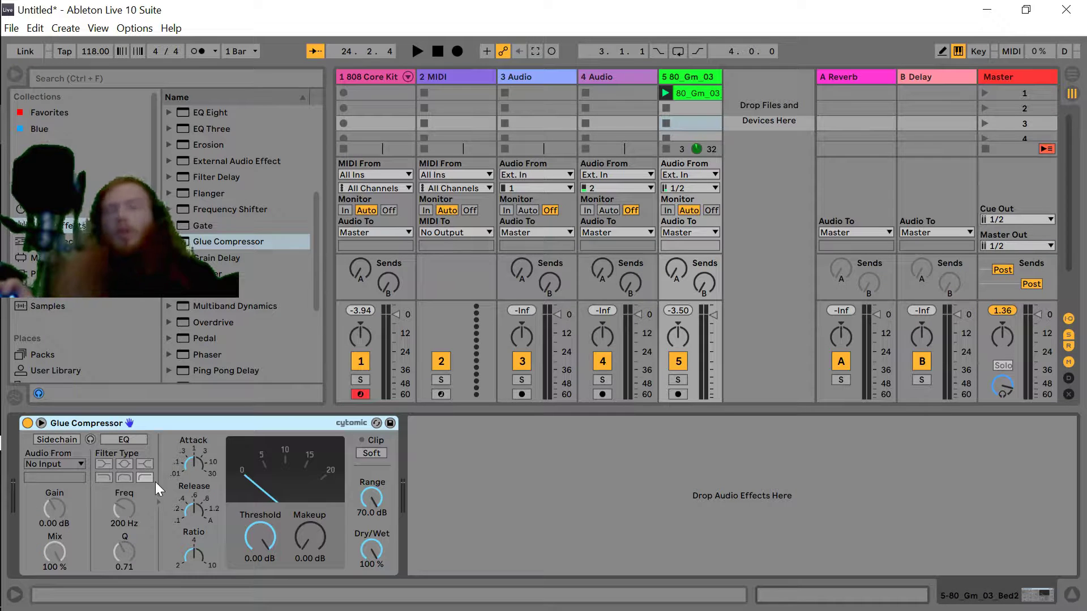
{"action": "left_click", "coordinate": [62, 440]}
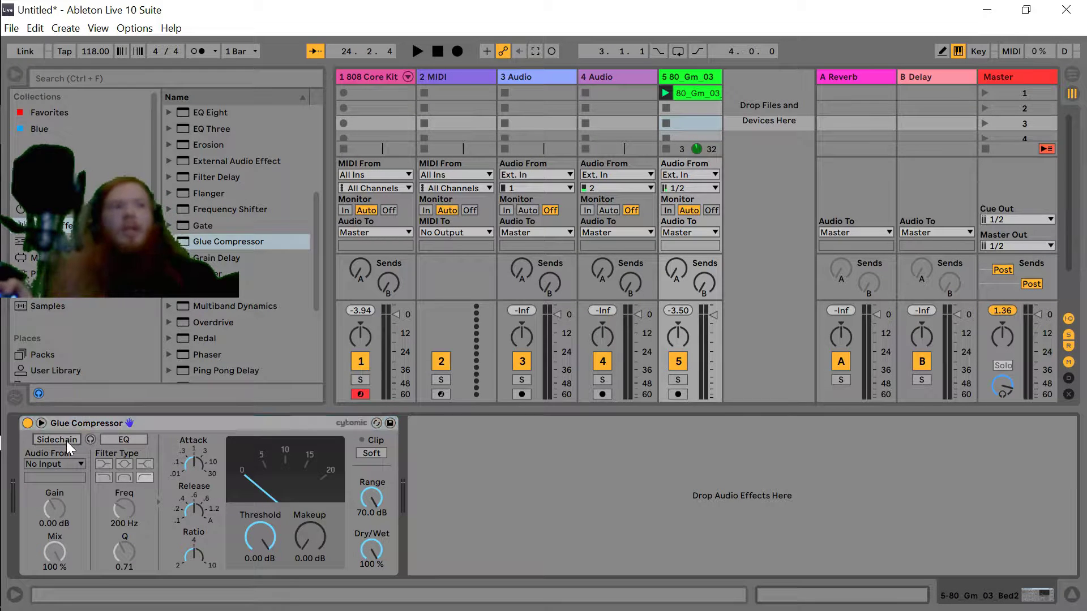
{"action": "left_click", "coordinate": [62, 440]}
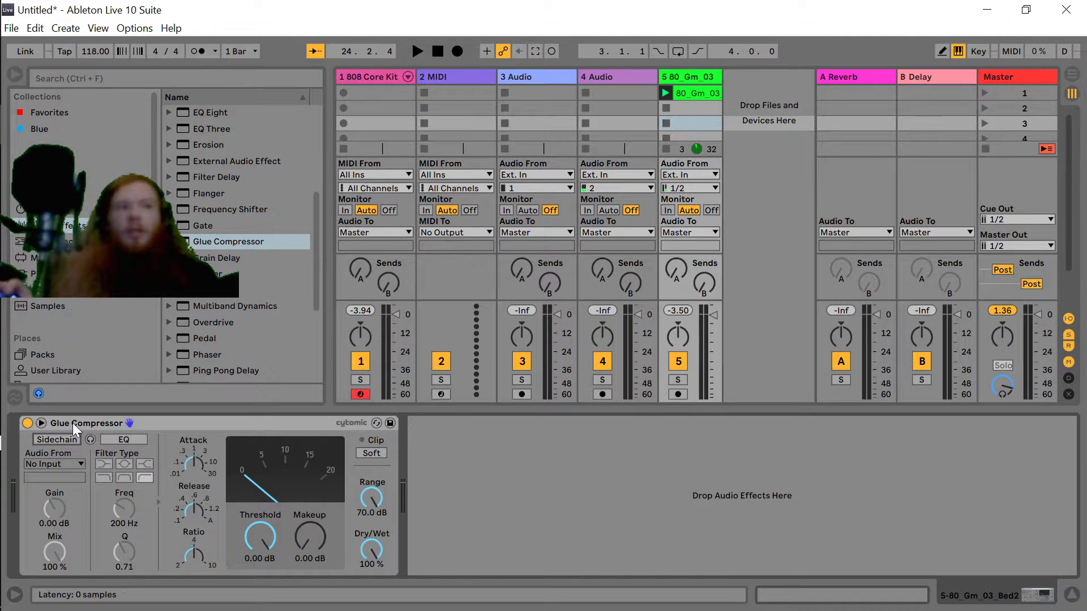
{"action": "left_click", "coordinate": [44, 423]}
{"action": "left_click", "coordinate": [44, 423]}
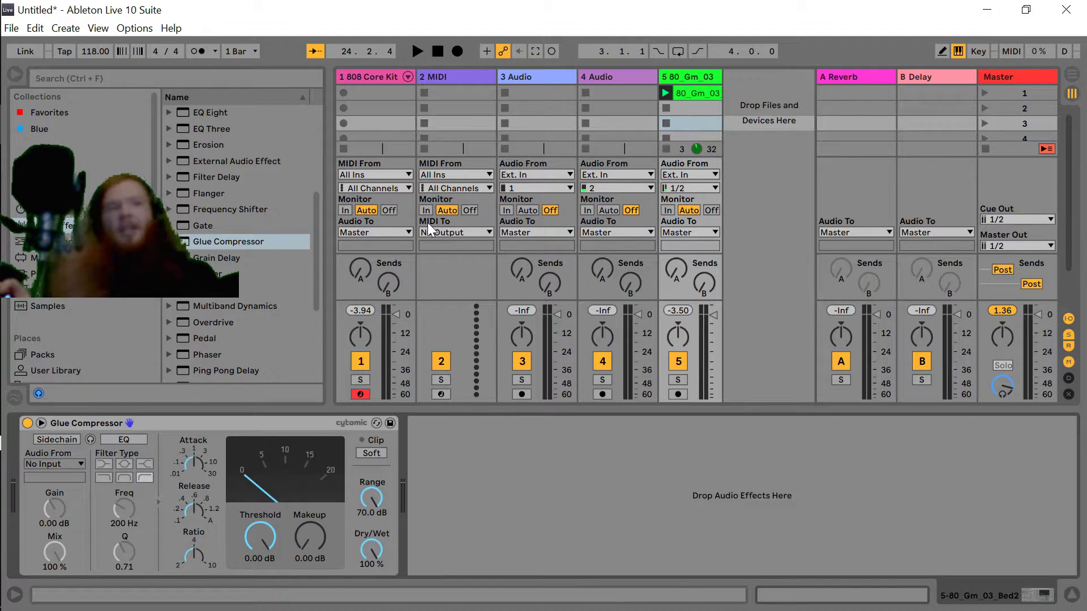
{"action": "left_click", "coordinate": [41, 422]}
{"action": "left_click", "coordinate": [41, 423]}
{"action": "left_click", "coordinate": [60, 439]}
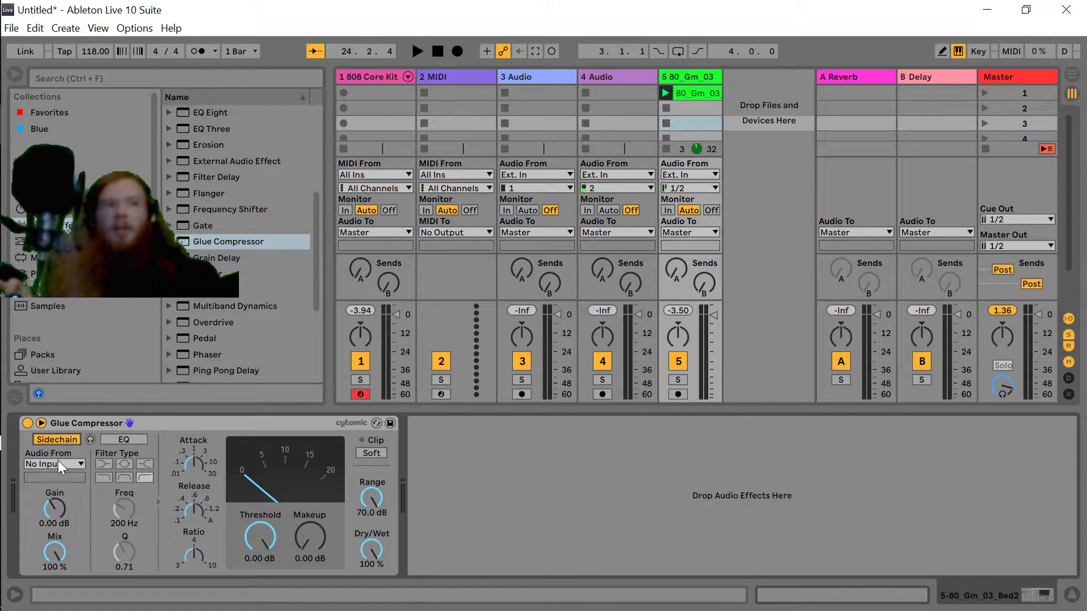
Set the Glue Compressor's sidechain source to 1-808 Core Kit and reset the drum track's peak level indicator.
{"action": "left_click", "coordinate": [52, 464]}
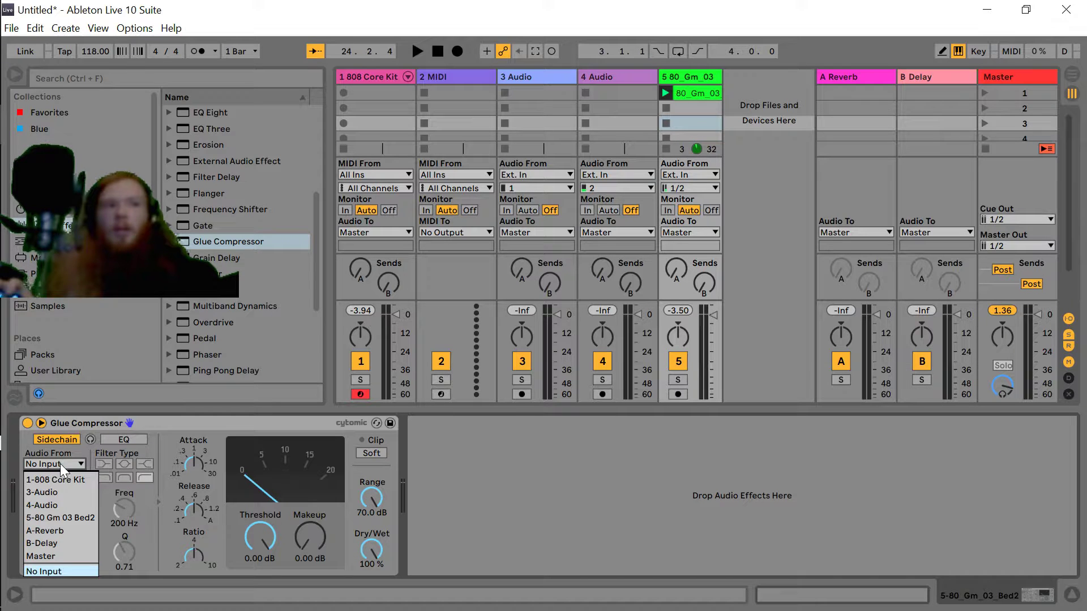
{"action": "left_click", "coordinate": [66, 478]}
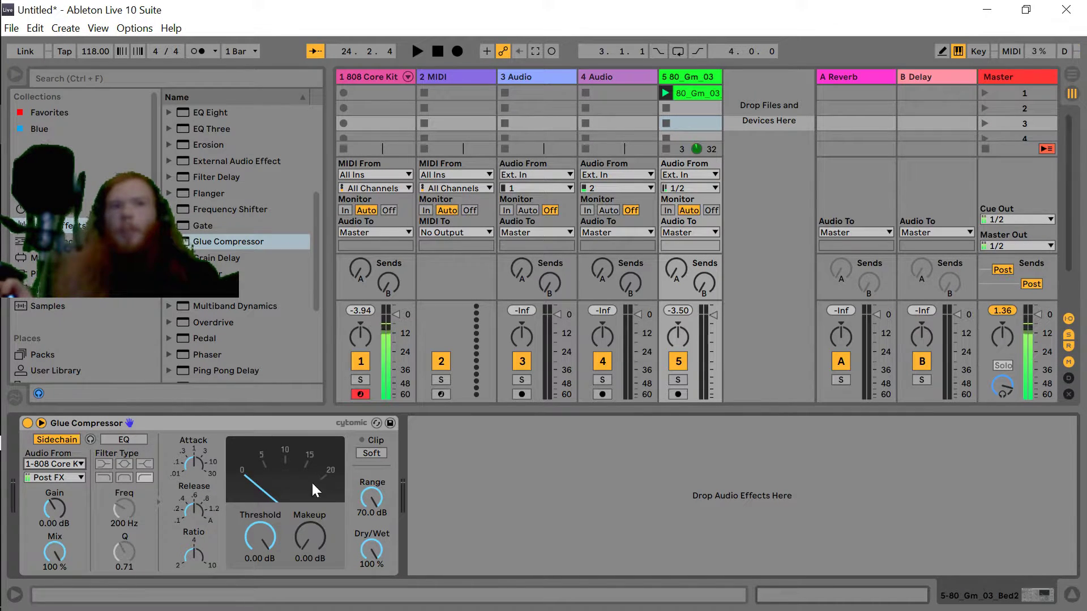
{"action": "left_click", "coordinate": [371, 314]}
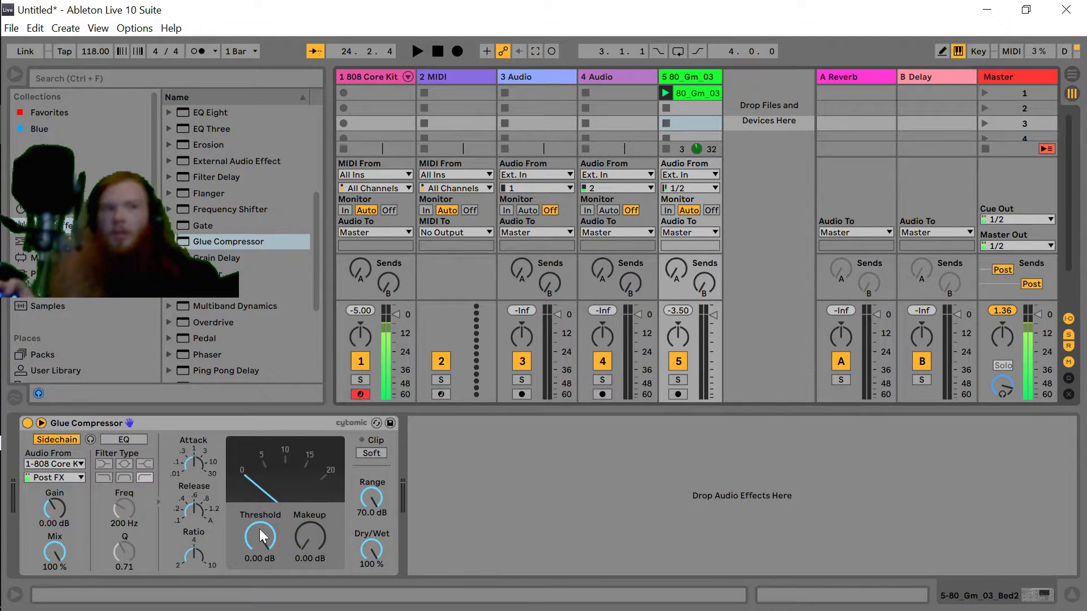
Set the Glue Compressor's Threshold to -16.5 dB, Dry/Wet to 75 % and Range to 9.32 dB, and audition the loop with the drums.
{"action": "left_click_drag", "start_coordinate": [259, 535], "coordinate": [259, 541]}
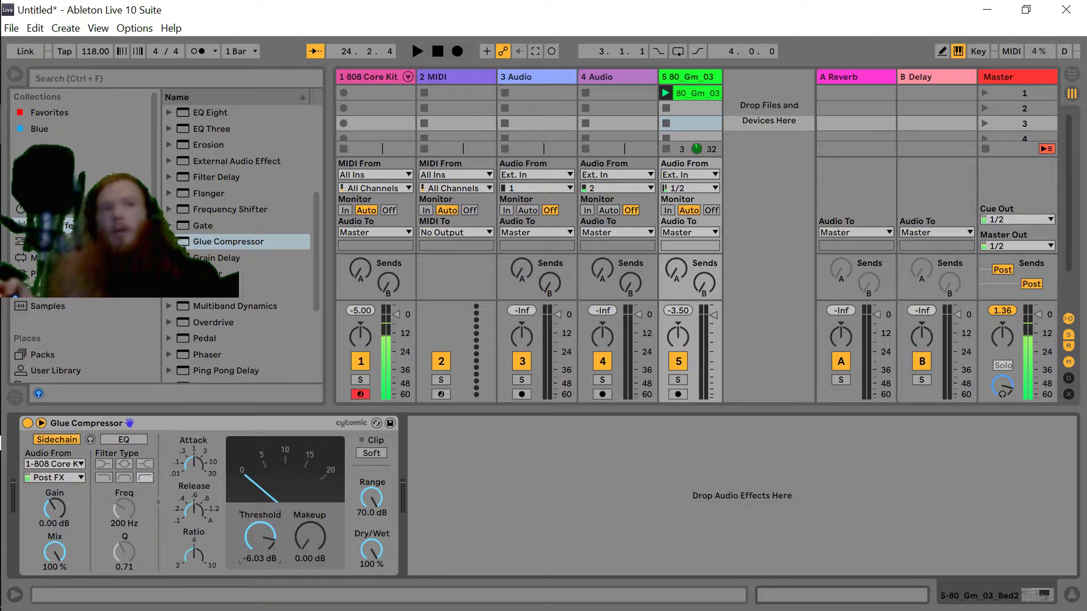
{"action": "left_click_drag", "start_coordinate": [259, 537], "coordinate": [259, 547]}
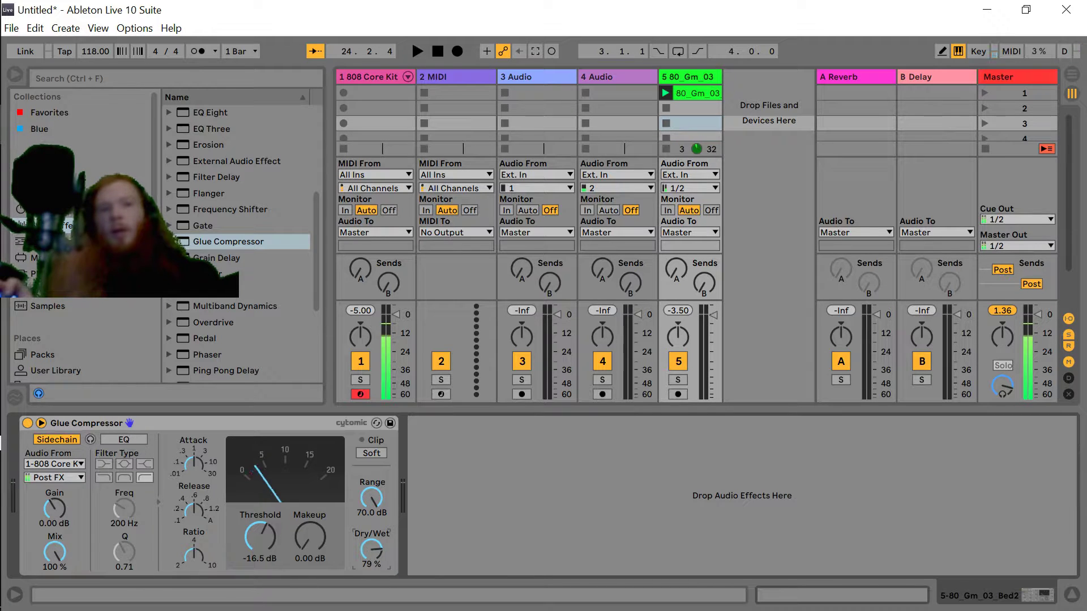
{"action": "left_click_drag", "start_coordinate": [371, 549], "coordinate": [372, 552]}
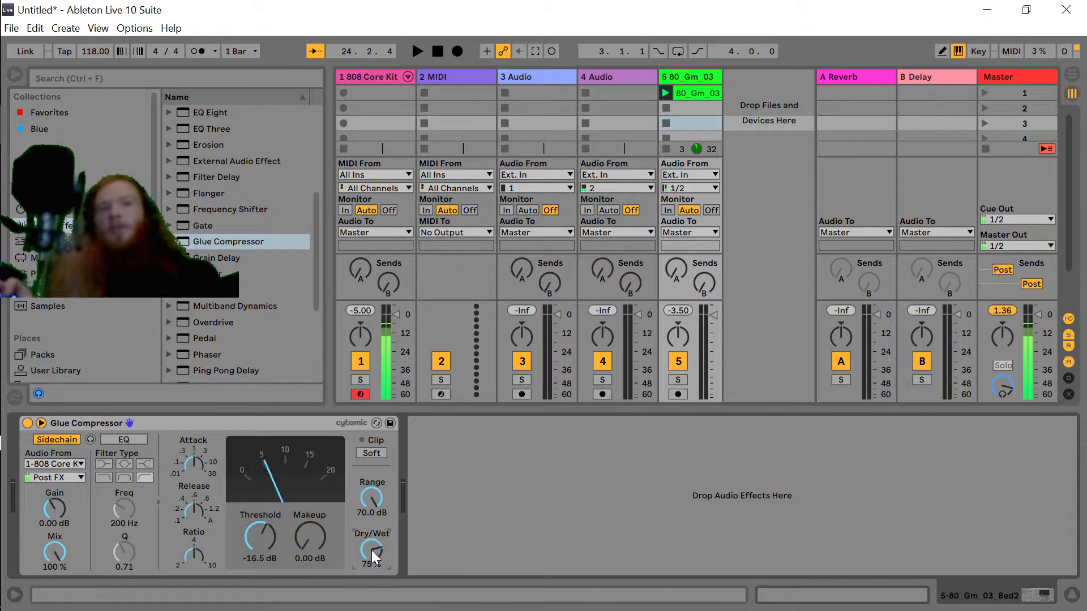
{"action": "left_click_drag", "start_coordinate": [368, 503], "coordinate": [368, 549]}
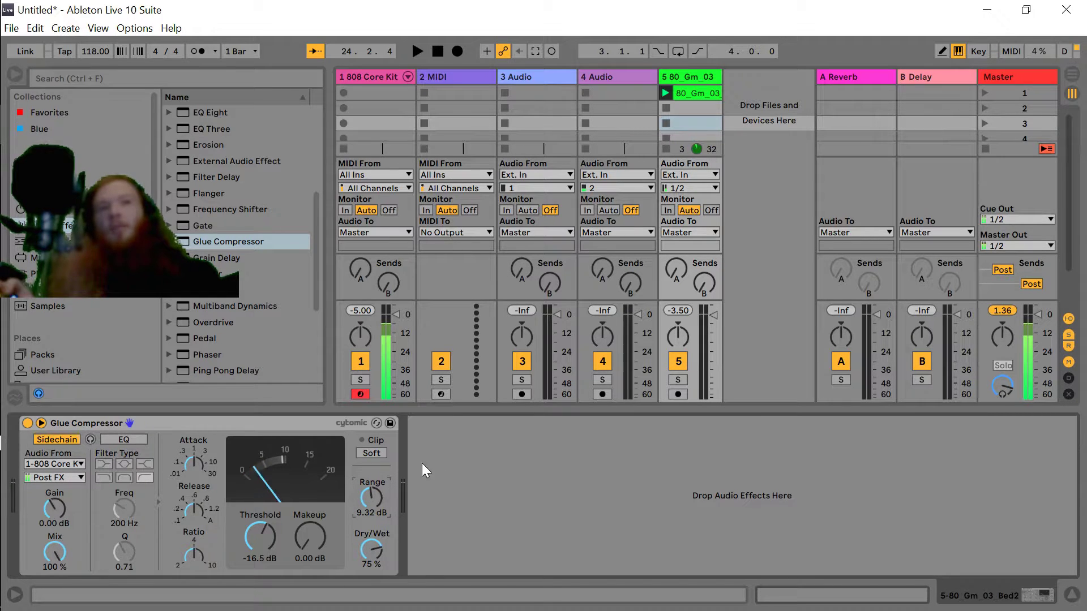
{"action": "left_click", "coordinate": [417, 52]}
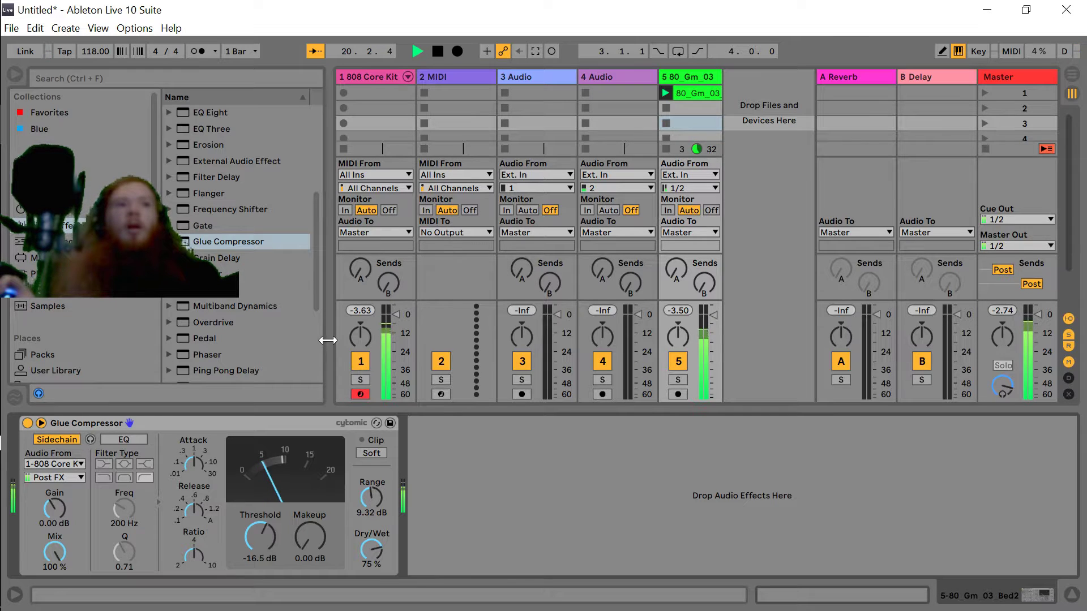
{"action": "key", "text": "space"}
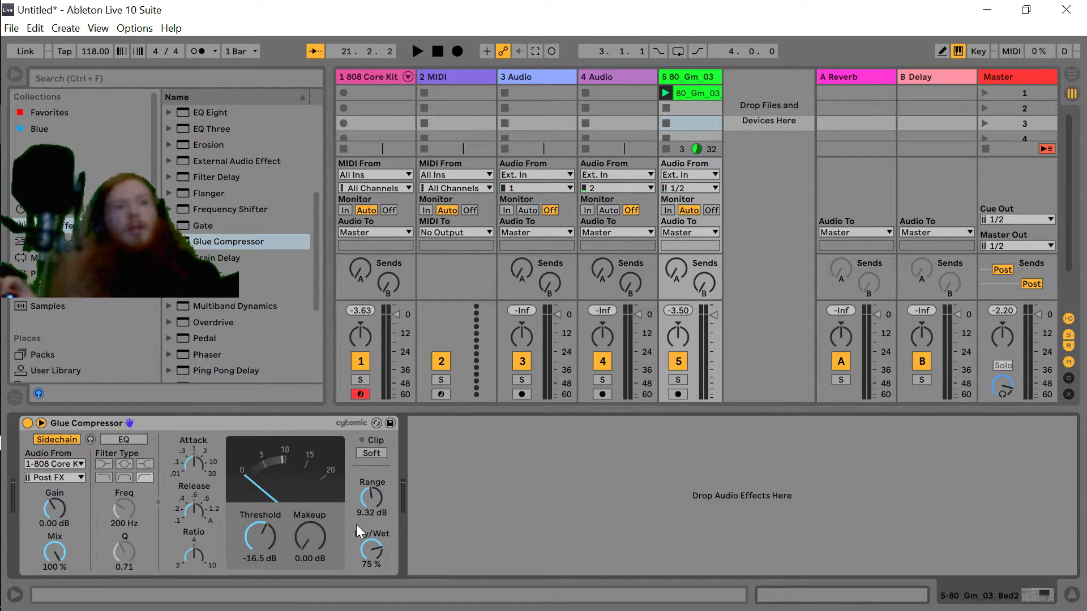
During playback, set the Glue Compressor's Range to 70.0 dB and Threshold to -40.0 dB, and stop playback.
{"action": "key", "text": "space"}
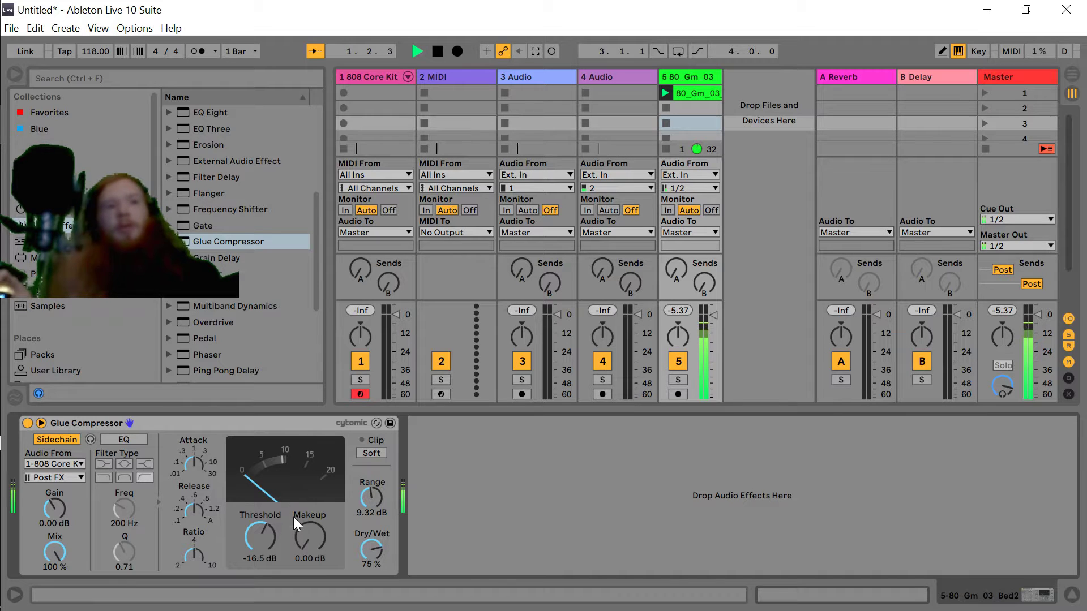
{"action": "left_click_drag", "start_coordinate": [269, 561], "coordinate": [256, 535]}
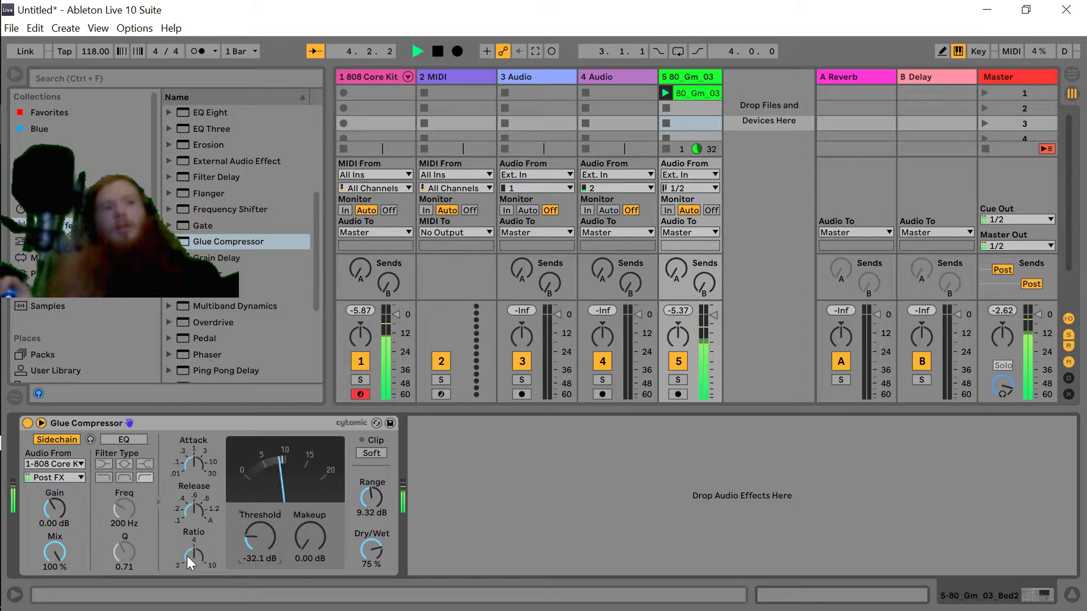
{"action": "left_click_drag", "start_coordinate": [371, 498], "coordinate": [355, 474]}
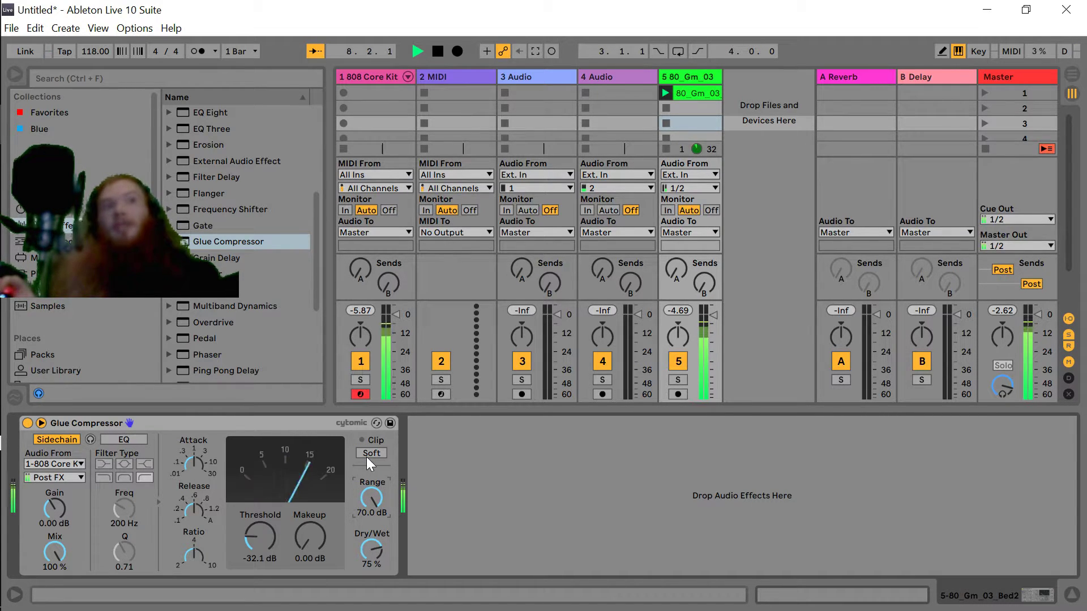
{"action": "left_click_drag", "start_coordinate": [276, 536], "coordinate": [276, 571]}
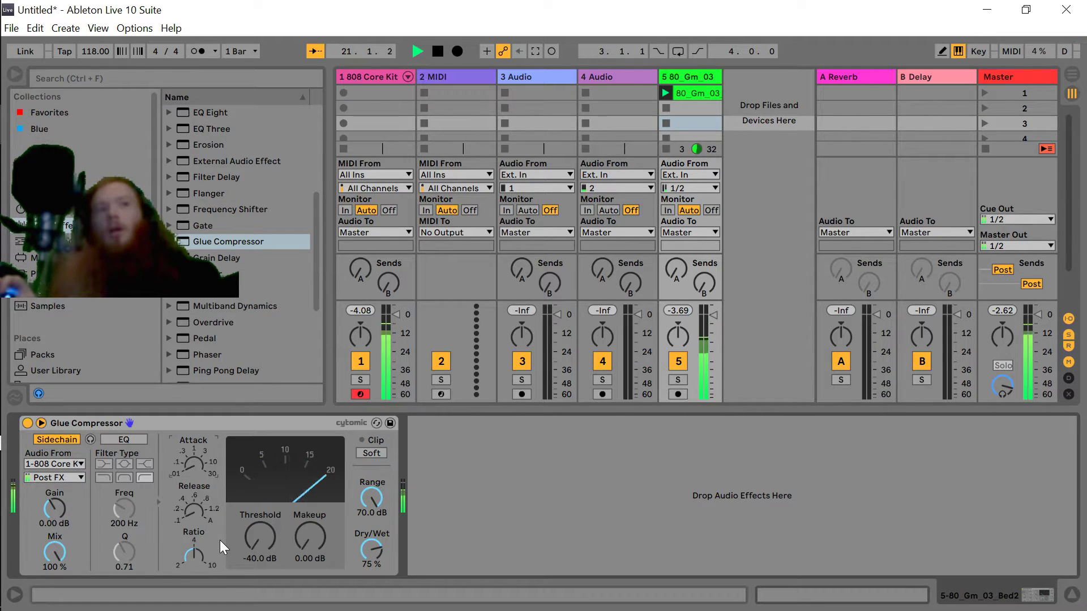
{"action": "key", "text": "space"}
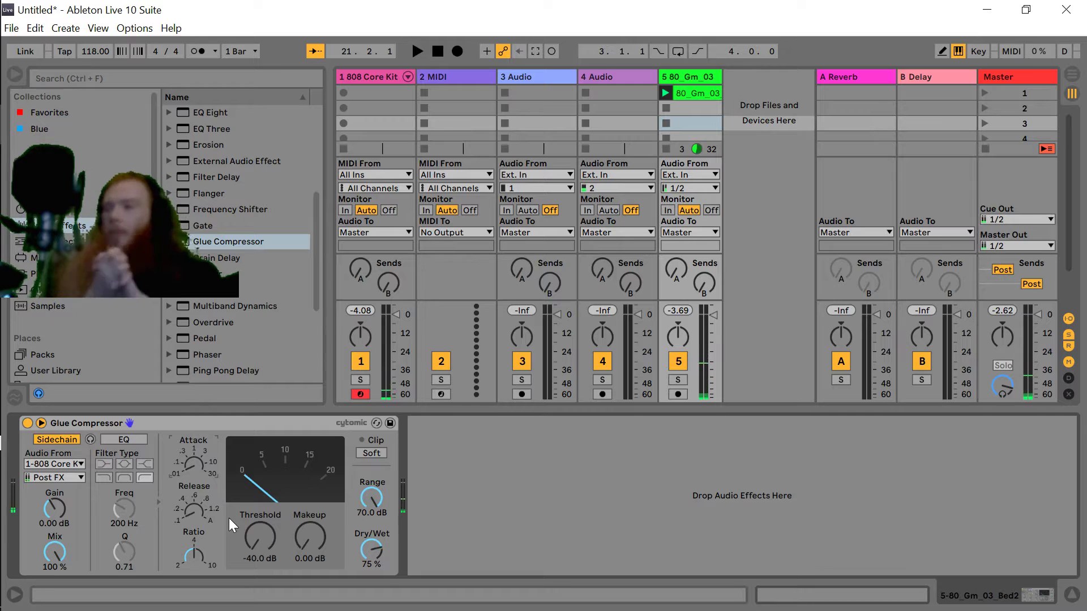